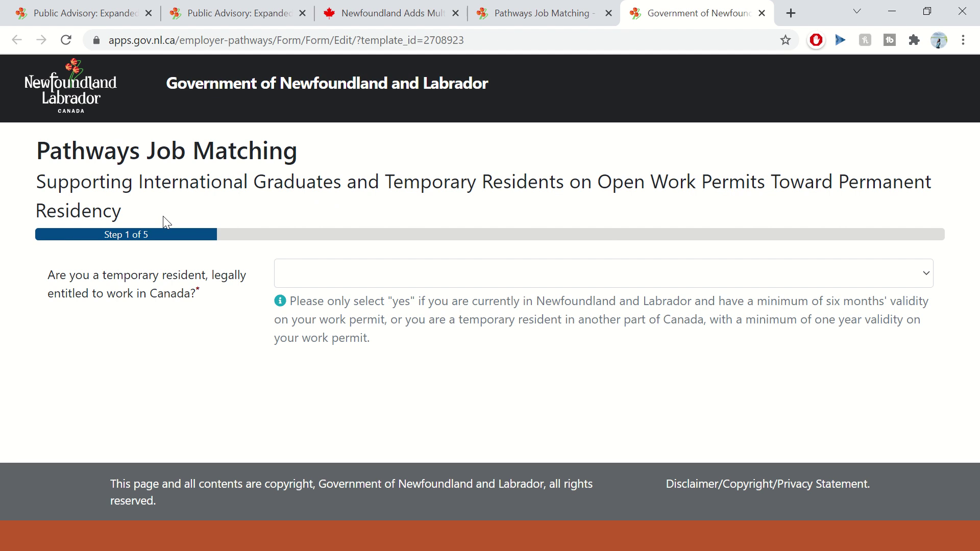
- Highlight the form's title and subtitle on the Step 1 of 5 page
left_click_drag(49, 139, 166, 213)
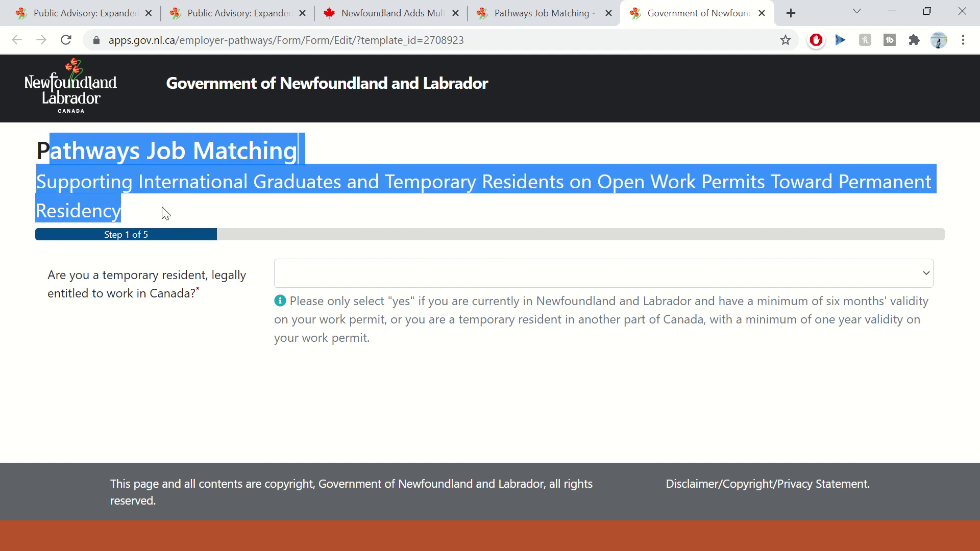
- Answer Yes to the temporary resident work question and look over the revealed Intake Form fields
left_click(164, 213)
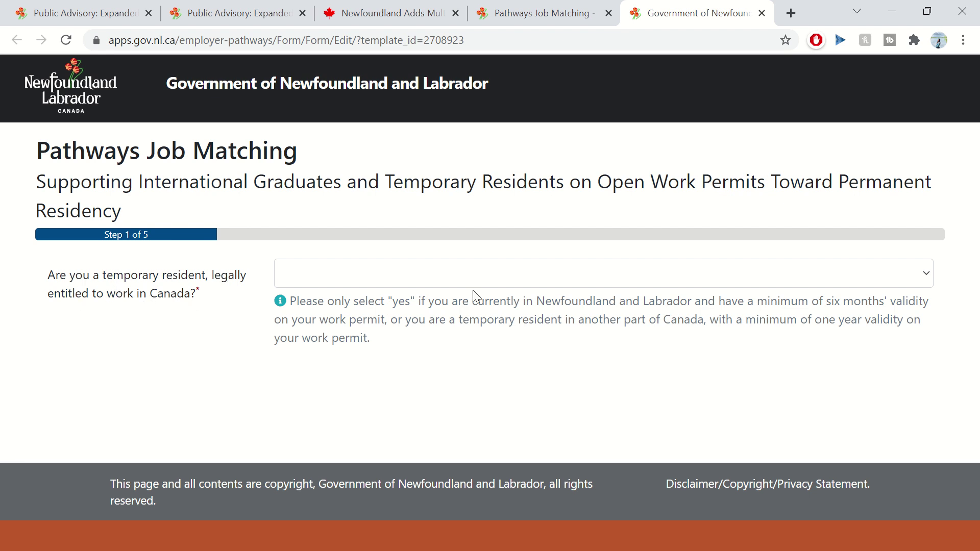
left_click(561, 277)
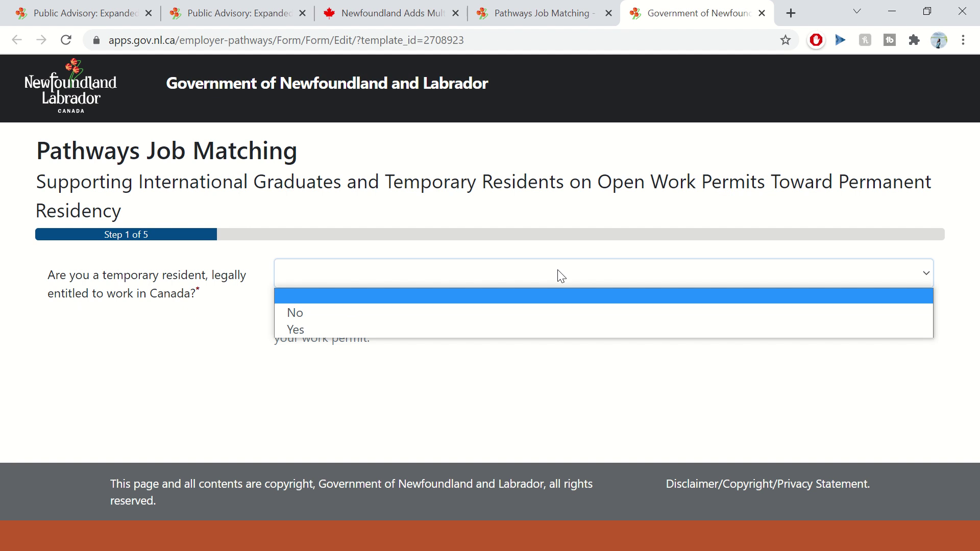
left_click(428, 330)
scroll(293, 352, "down", 6)
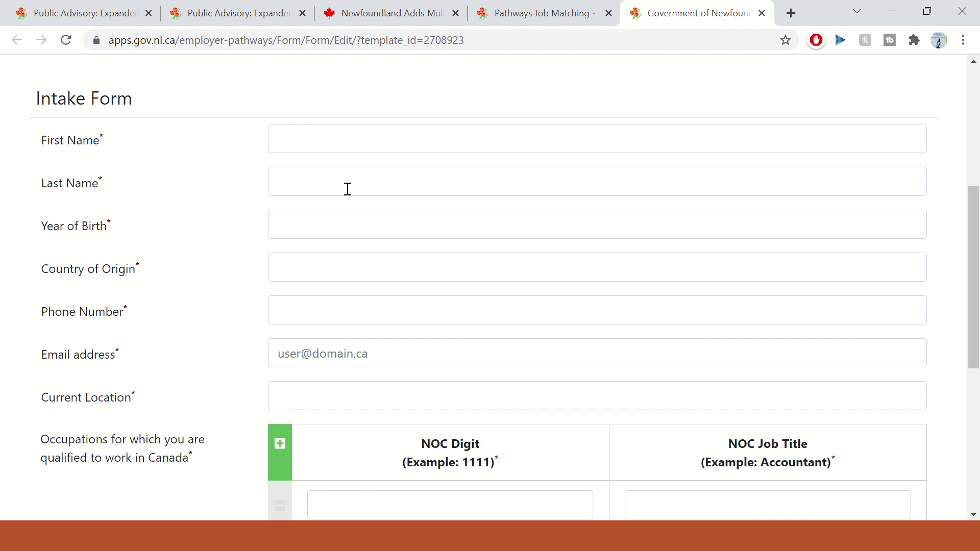
scroll(312, 449, "down", 3)
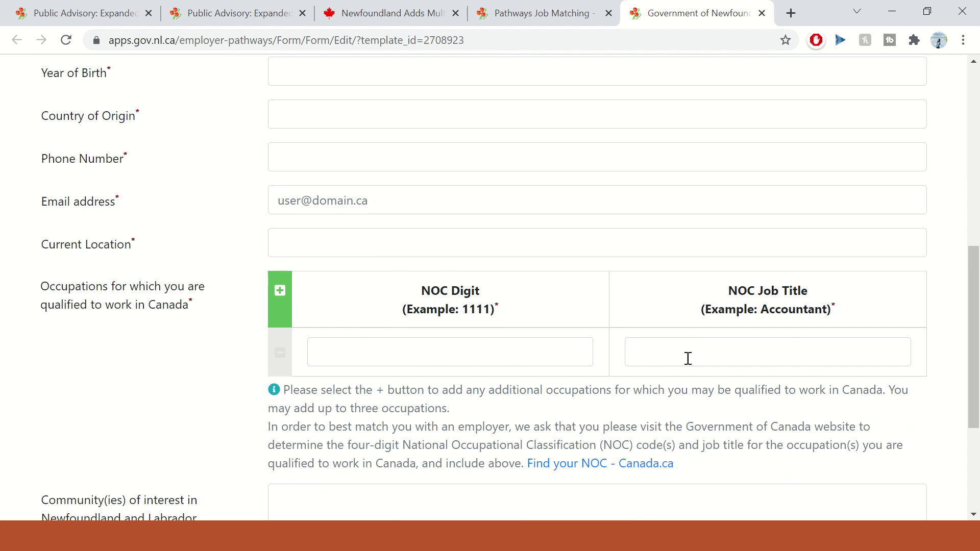
scroll(306, 393, "down", 3)
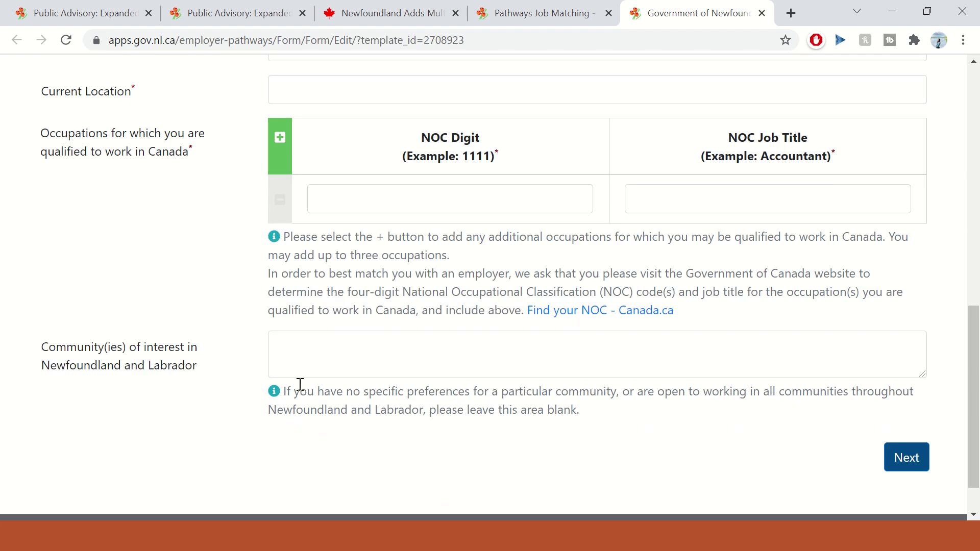
scroll(317, 393, "up", 9)
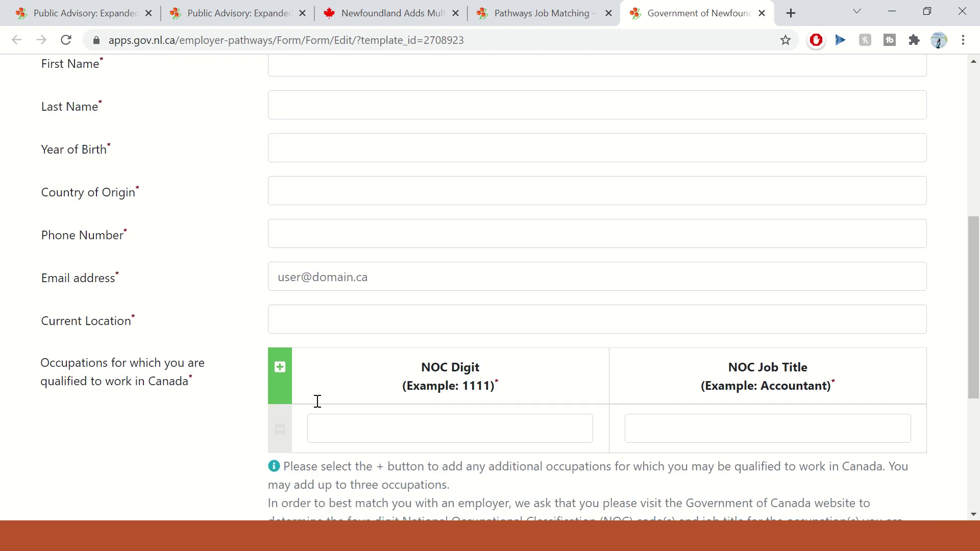
scroll(317, 405, "down", 3)
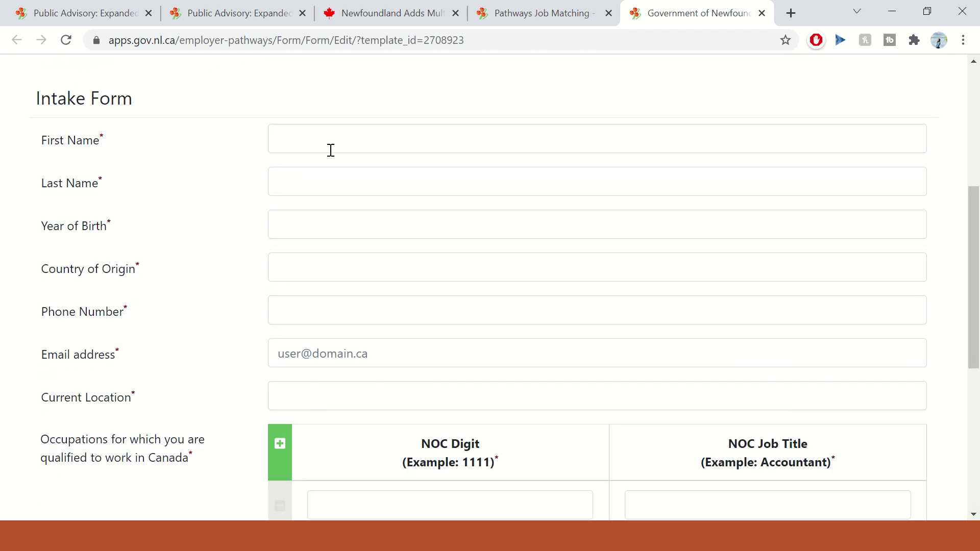
left_click(339, 133)
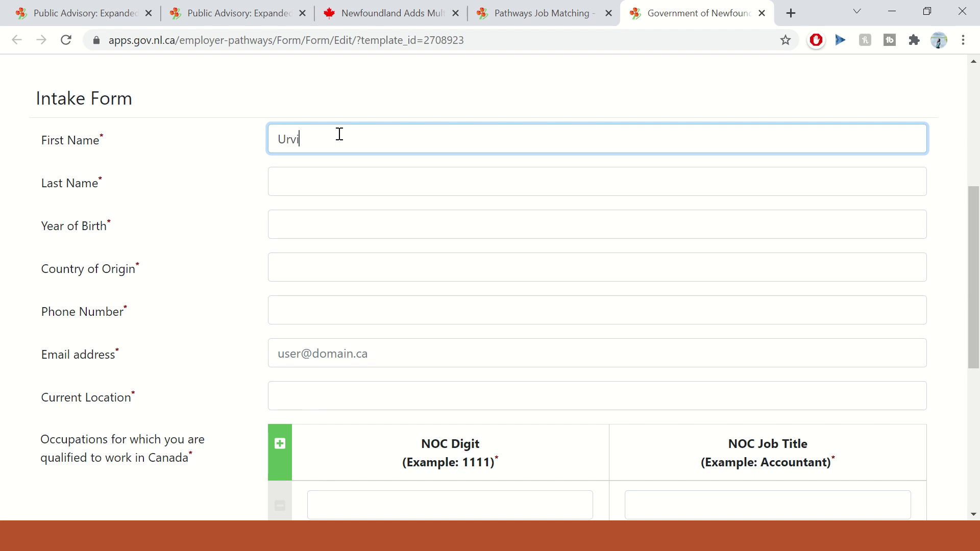
- Enter the applicant's first and last name, birth year 1993 and country of origin India
key("Tab")
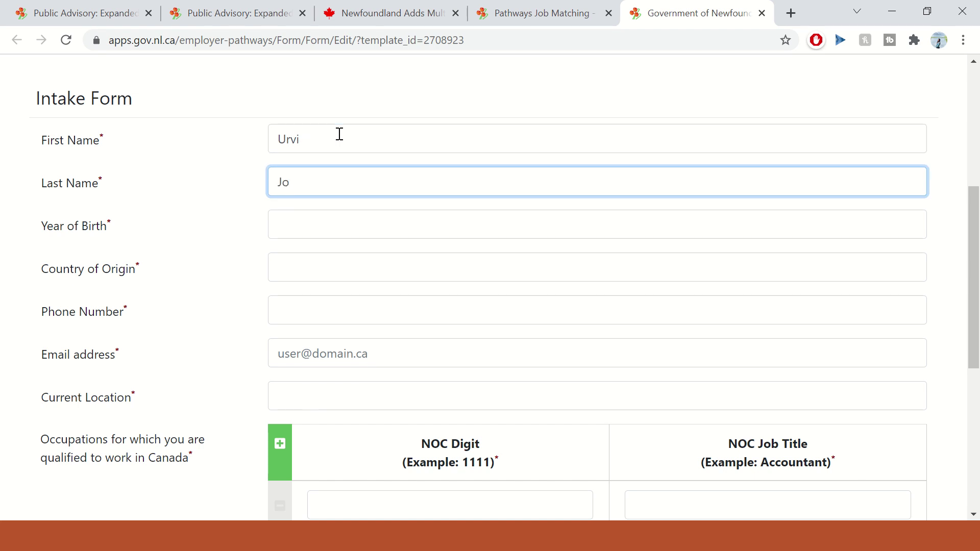
left_click(319, 215)
type("1")
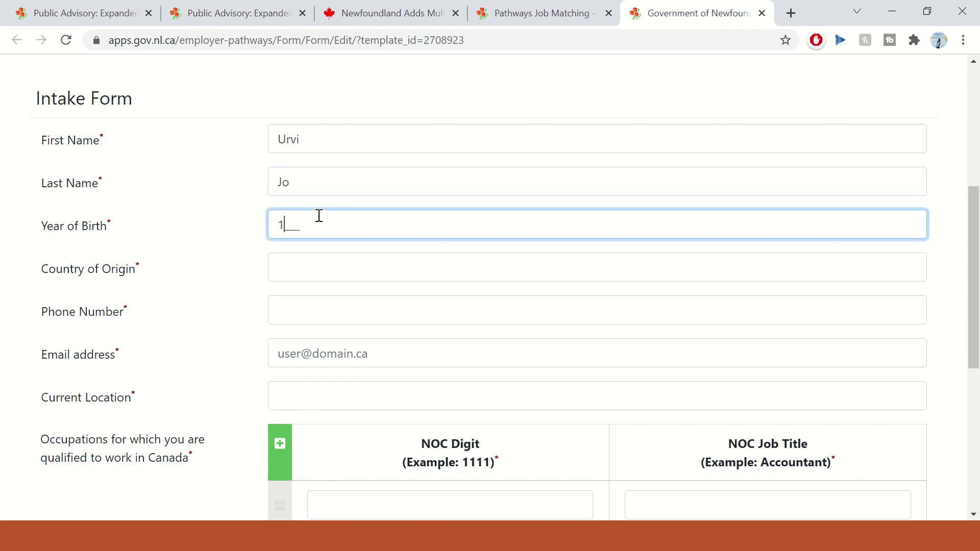
type("993")
key("Tab")
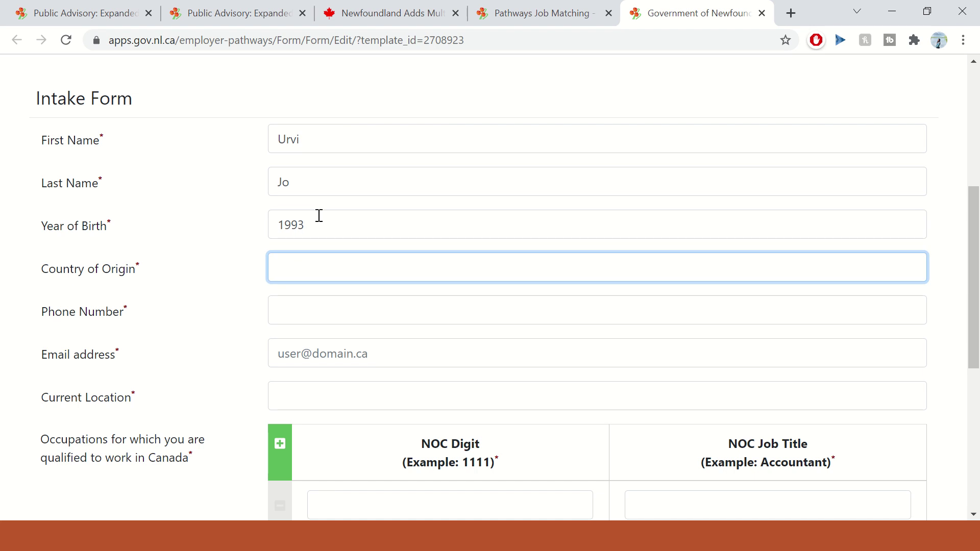
type("India")
- Fill in the applicant's phone number and e-mail address, with current location Toronto
left_click(306, 303)
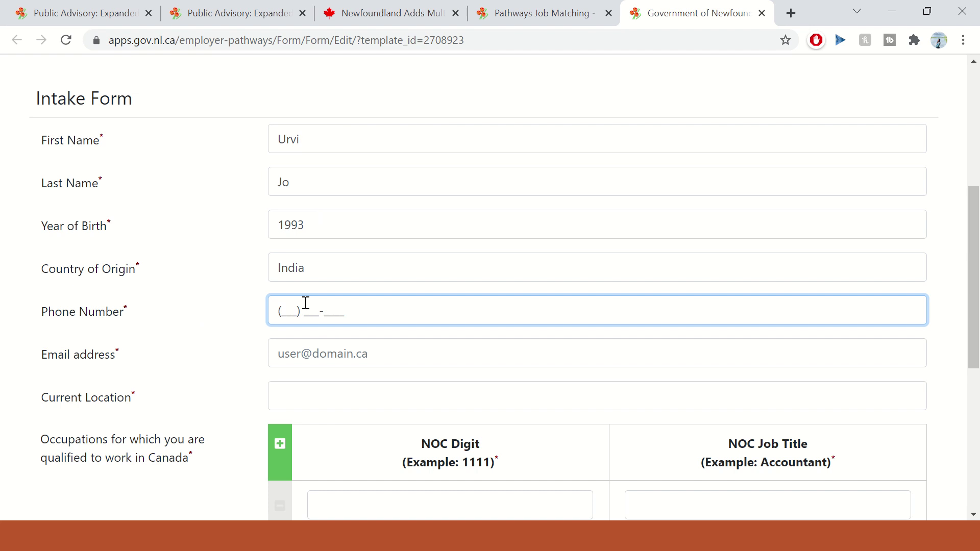
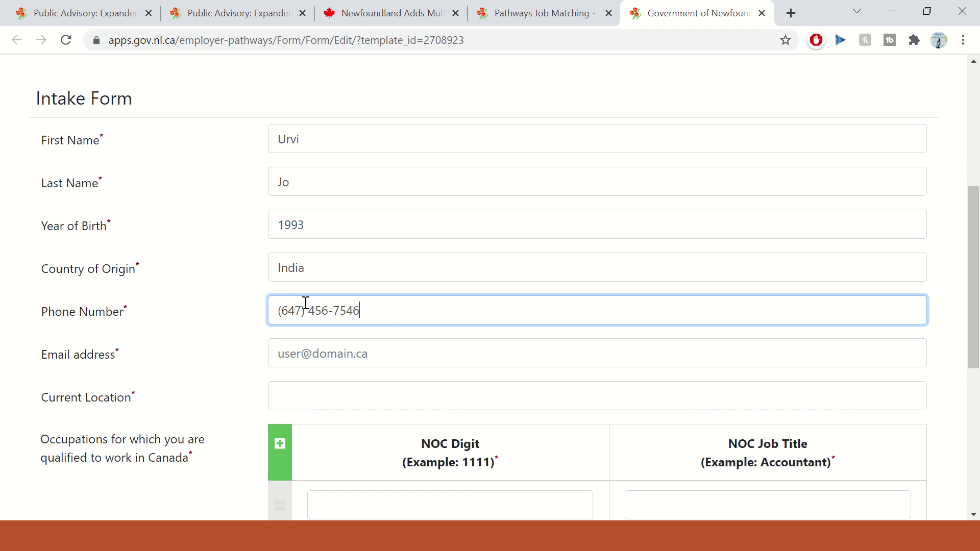
left_click(313, 350)
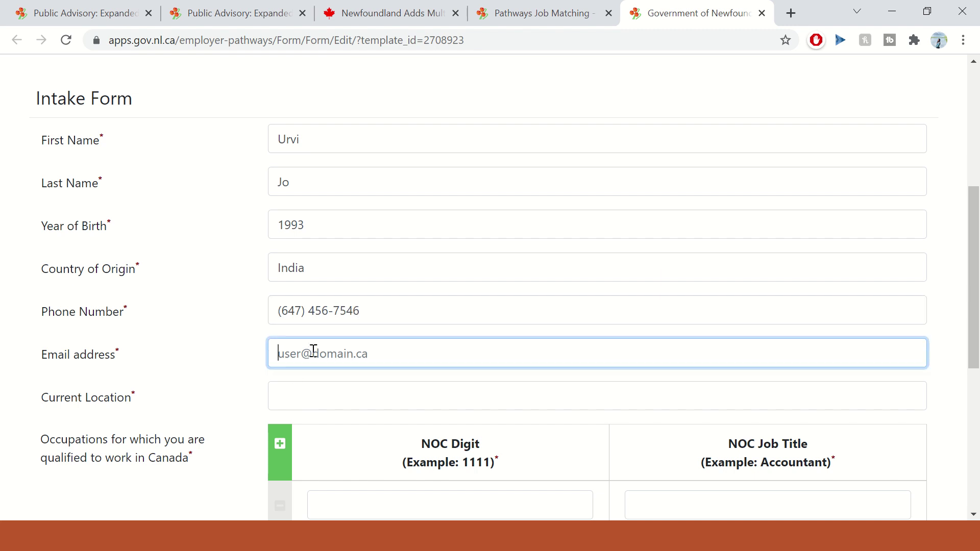
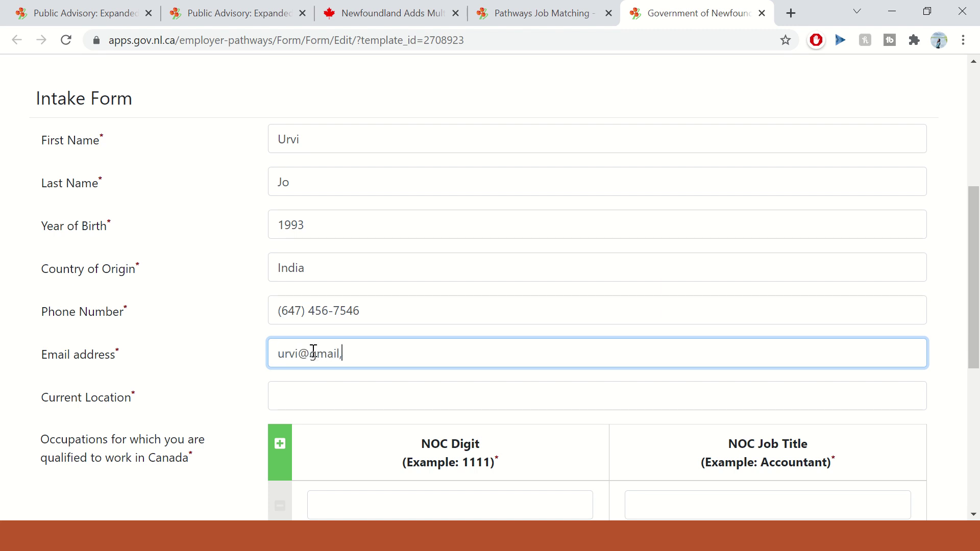
left_click(325, 400)
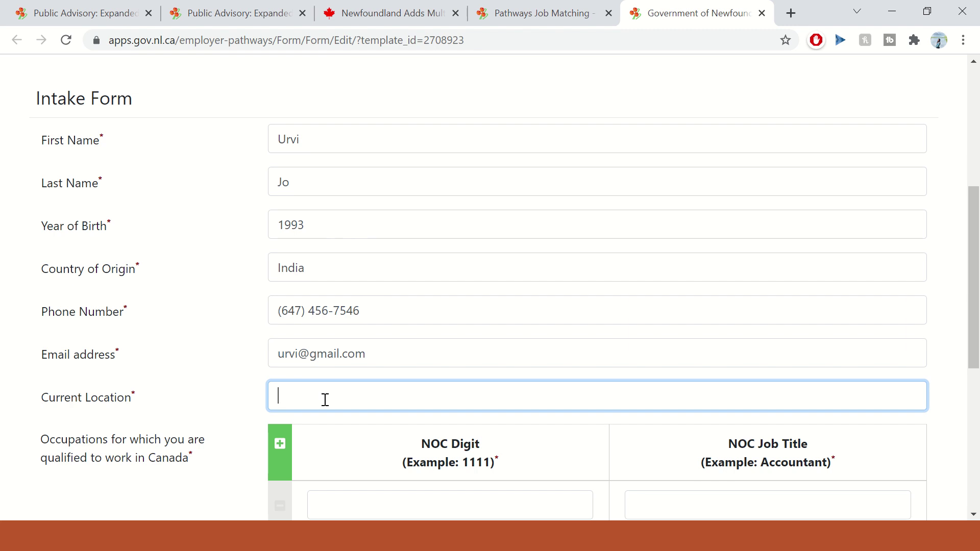
type("Toronto")
scroll(327, 400, "down", 3)
scroll(354, 179, "up", 3)
scroll(358, 317, "down", 1)
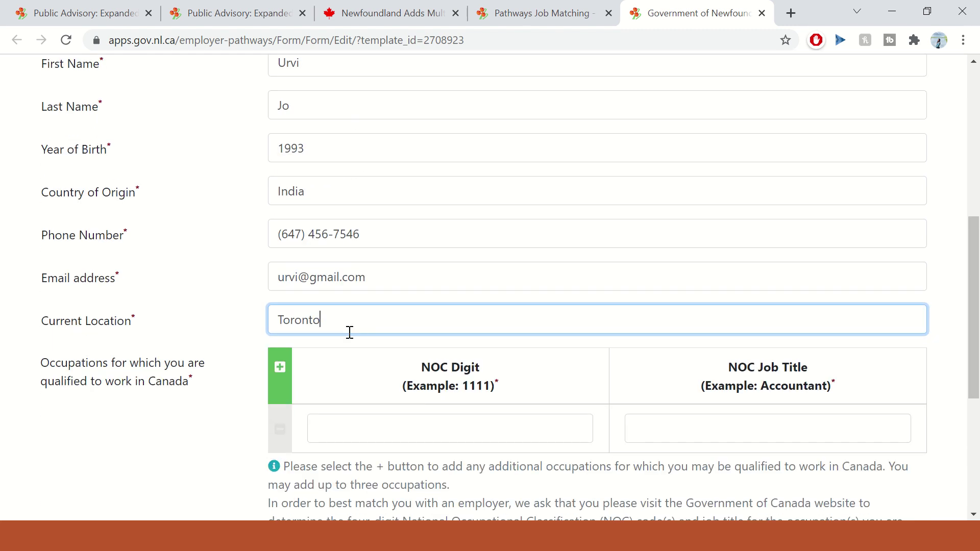
left_click(373, 428)
- Enter NOC code 2071 with job title 'IT Business Analyst', then select the 'open to working in all communities' note
type("2")
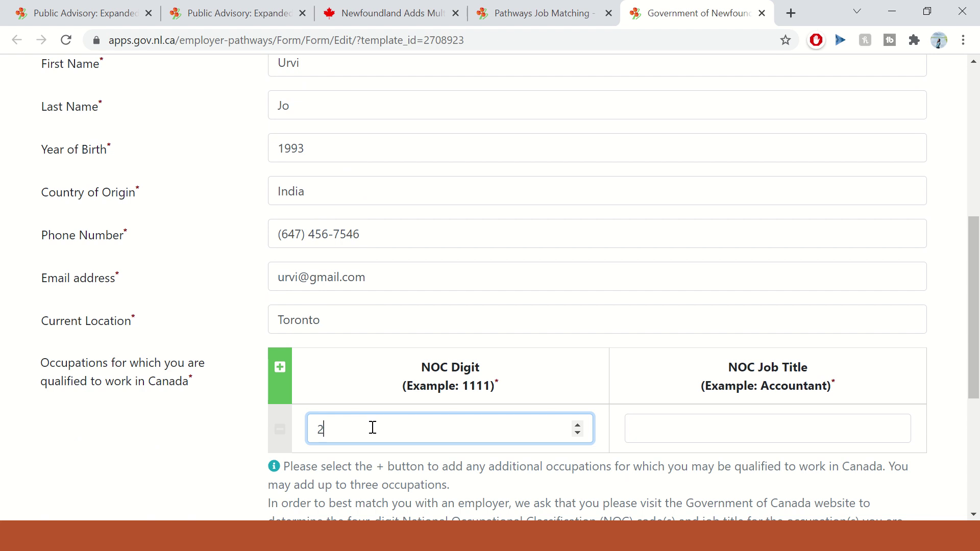
type("071")
key("Tab")
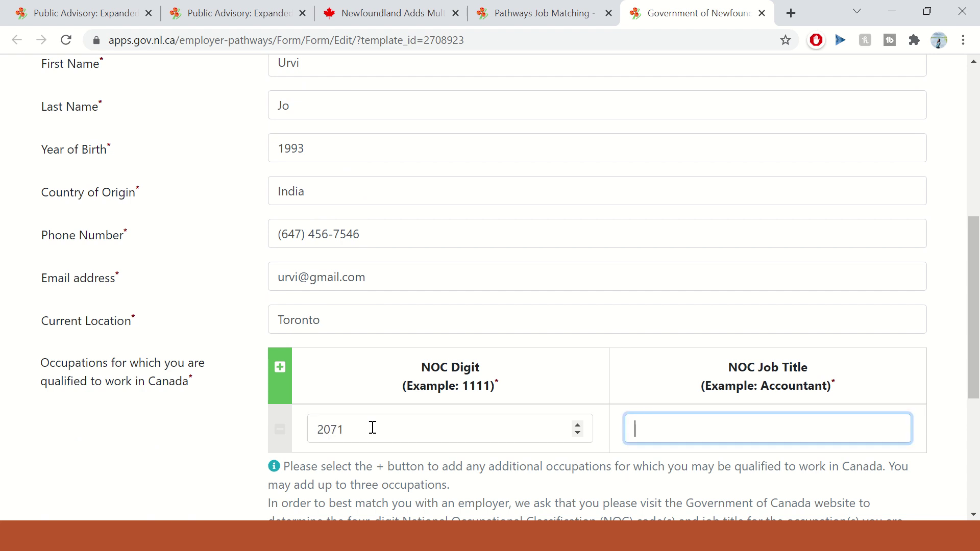
type("Busine")
key("BackSpace")
key("BackSpace")
key("BackSpace")
type("IT Buins")
type("siness Ana")
type("ly")
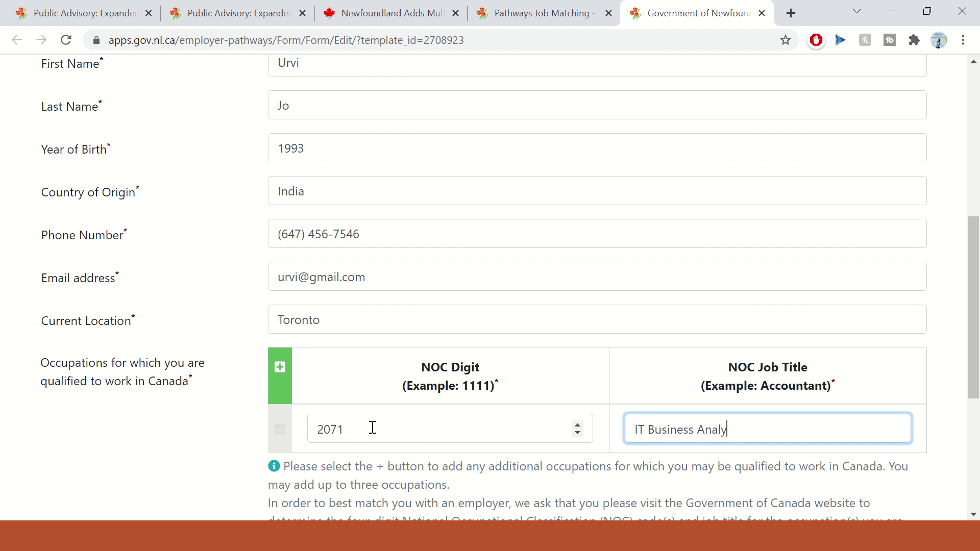
type("st/")
scroll(615, 411, "down", 2)
scroll(614, 411, "down", 2)
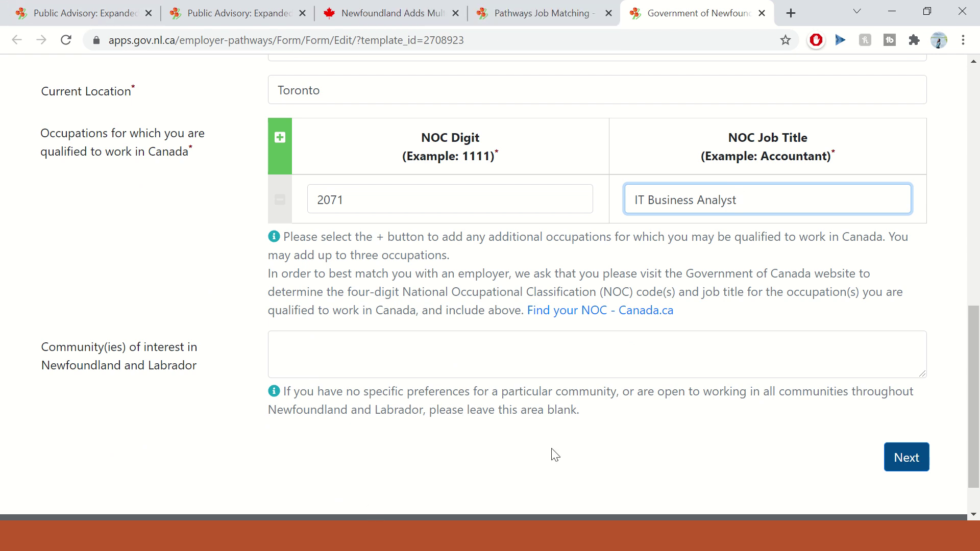
left_click_drag(657, 393, 852, 394)
key("ctrl+c")
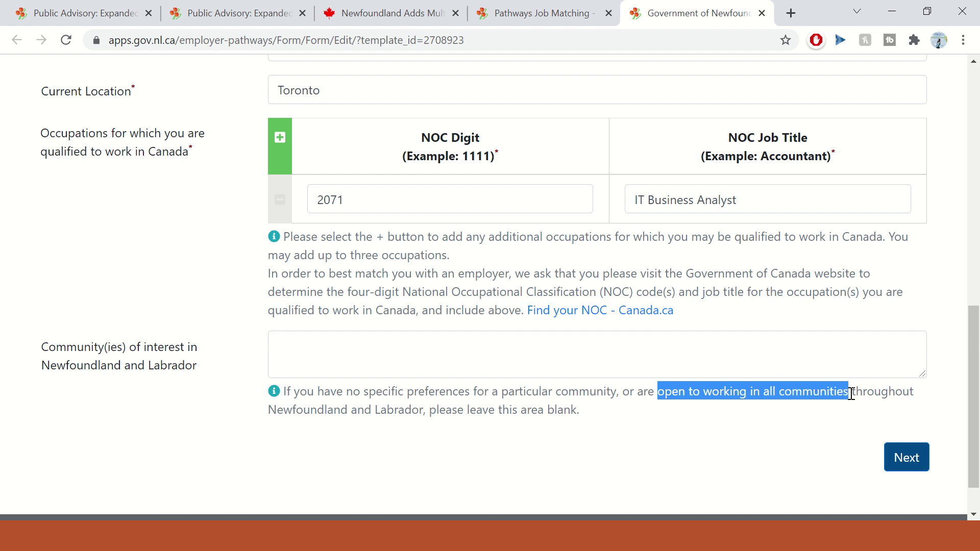
- Paste 'Open to working in all communities' into the Community(ies) field, capitalising the first letter
left_click(402, 356)
key("ctrl+v")
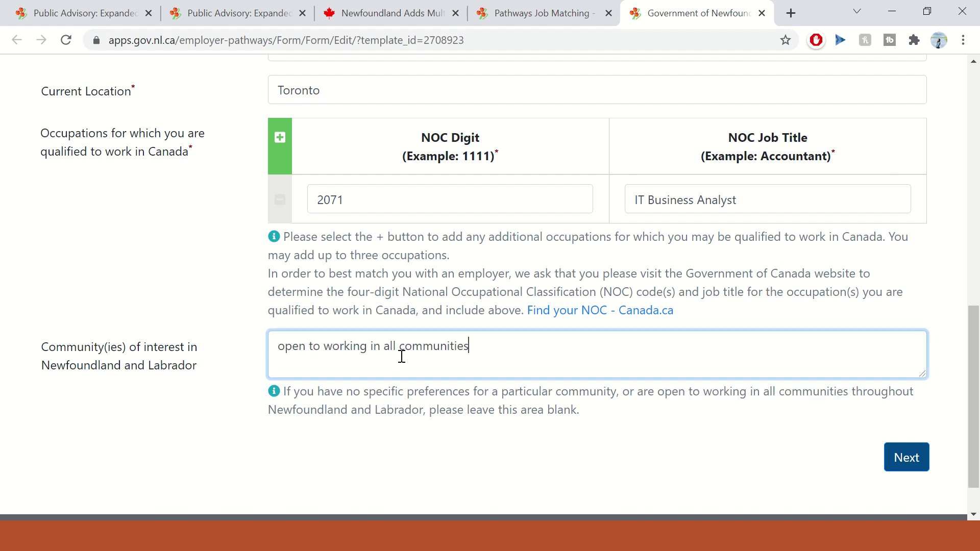
left_click(286, 348)
key("BackSpace")
type("O")
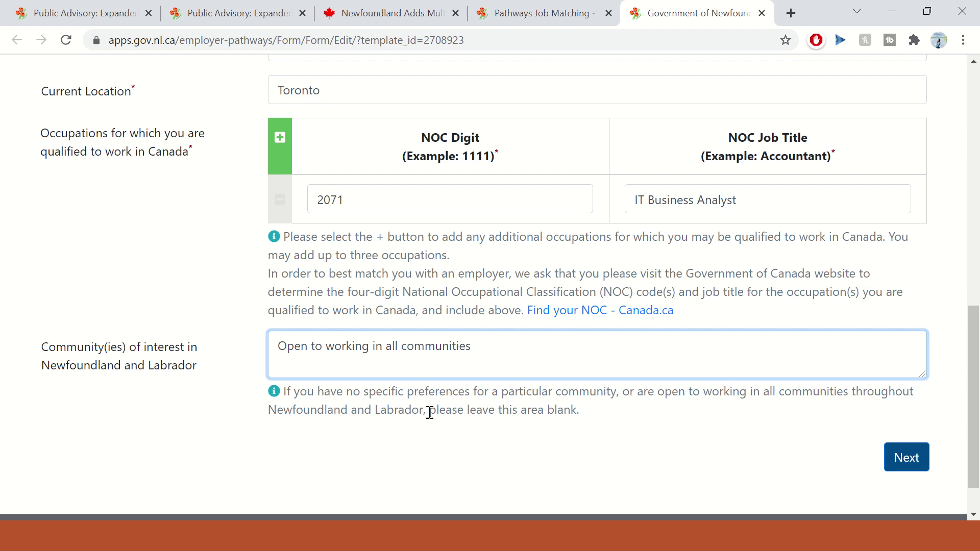
- Delete the community answer to leave it blank and continue to Step 2
left_click_drag(430, 412, 616, 419)
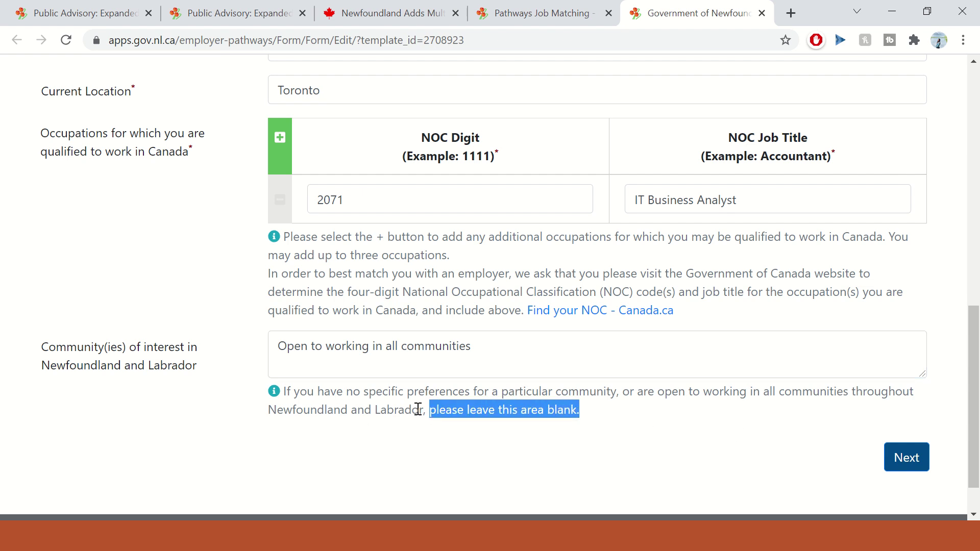
left_click_drag(497, 351, 286, 328)
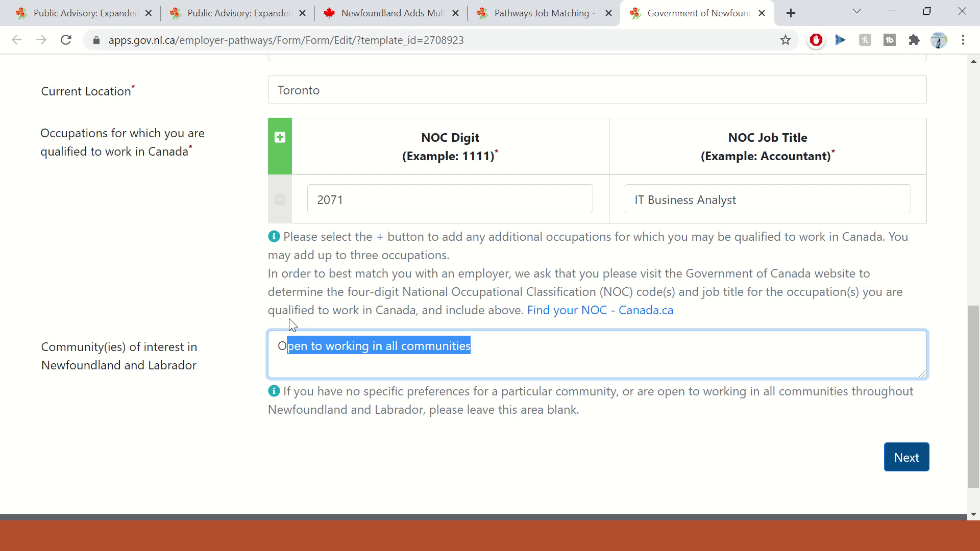
left_click(280, 324)
left_click_drag(488, 349, 203, 354)
key("BackSpace")
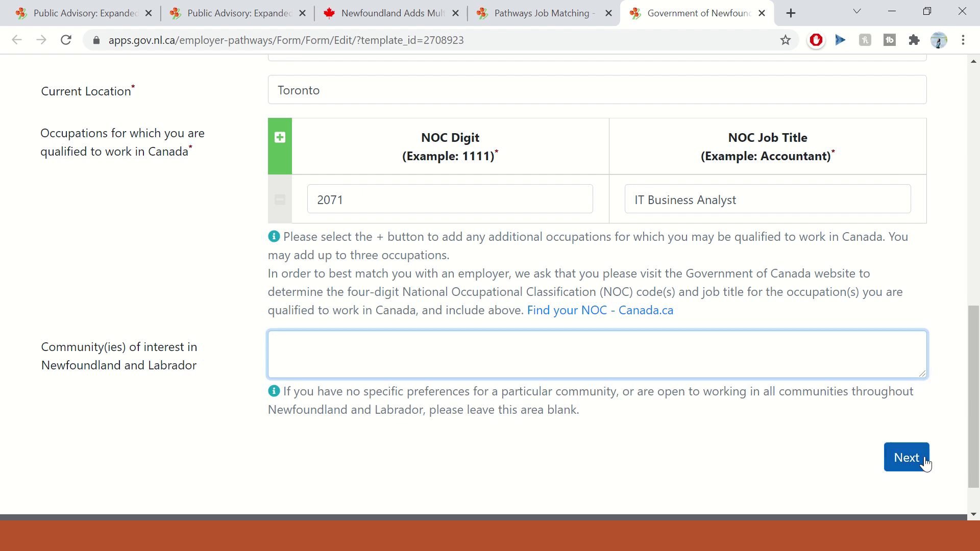
left_click(925, 462)
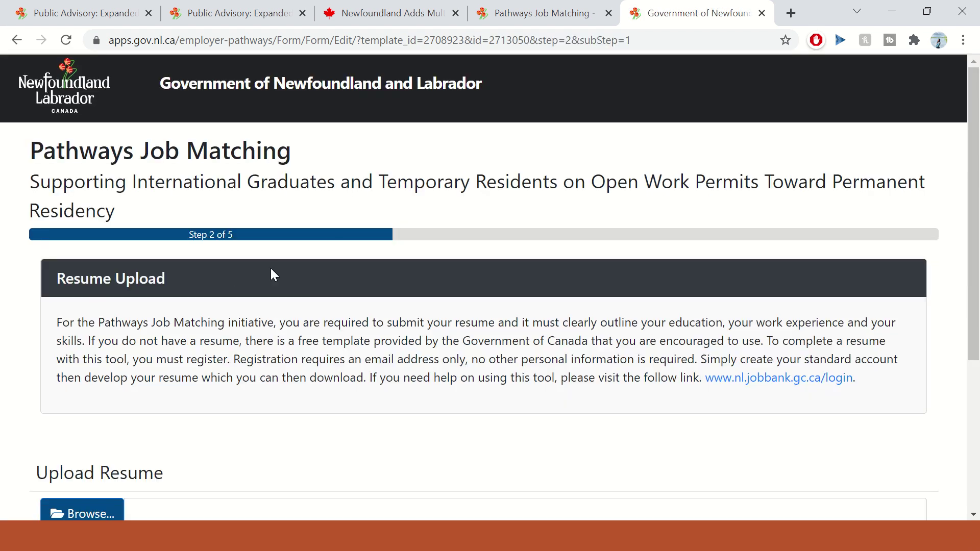
- Read the resume requirements and open the nl.jobbank.gc.ca/login link in a new tab
scroll(308, 277, "down", 1)
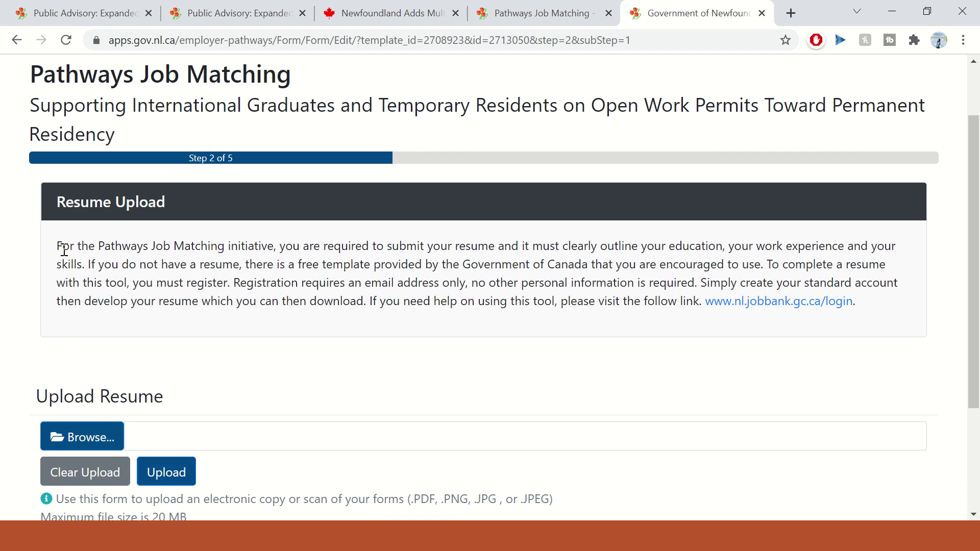
left_click_drag(171, 246, 399, 249)
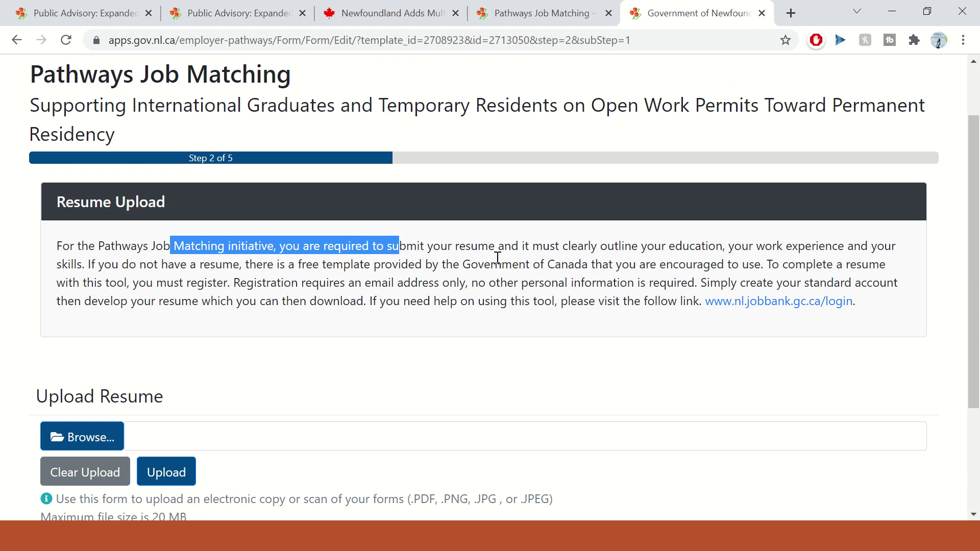
left_click_drag(534, 246, 853, 246)
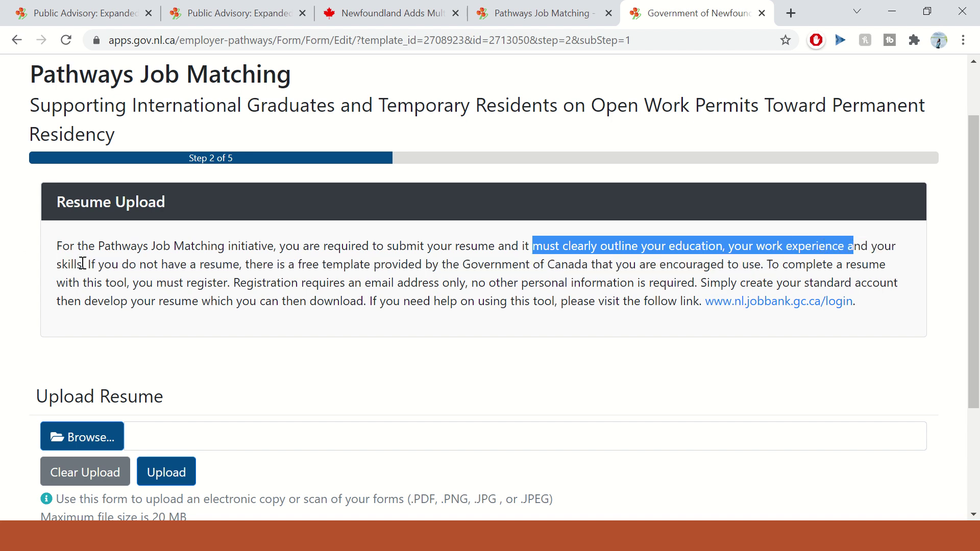
left_click_drag(92, 266, 256, 265)
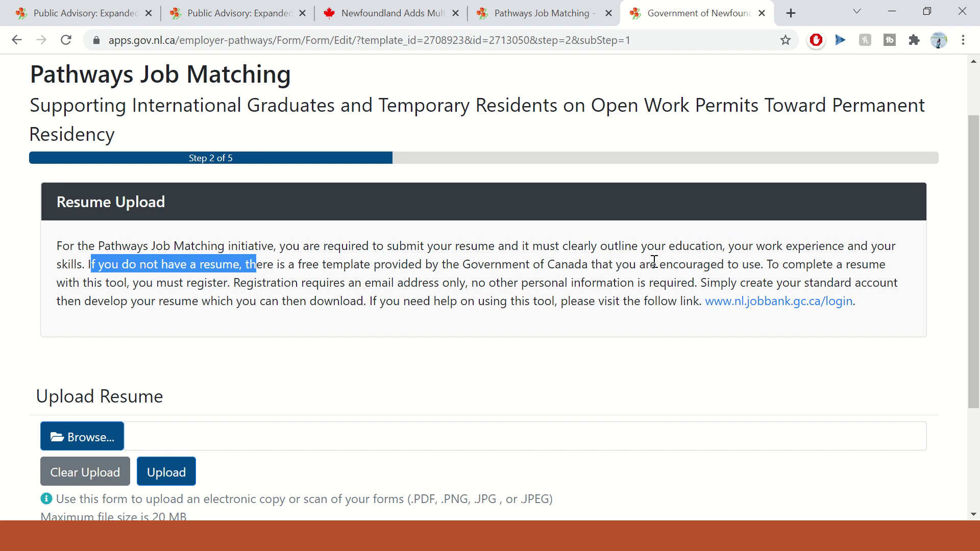
left_click(768, 268)
left_click_drag(768, 268, 285, 263)
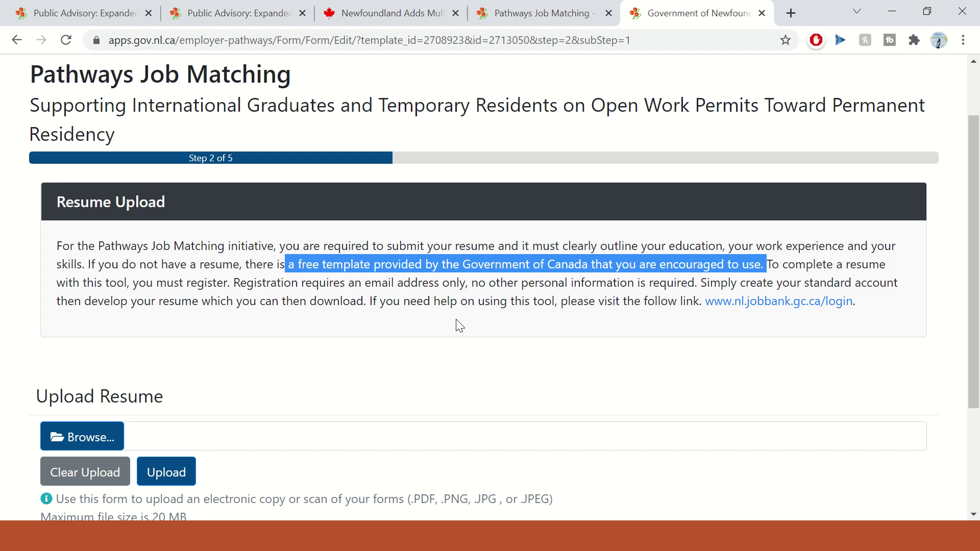
left_click_drag(74, 281, 525, 288)
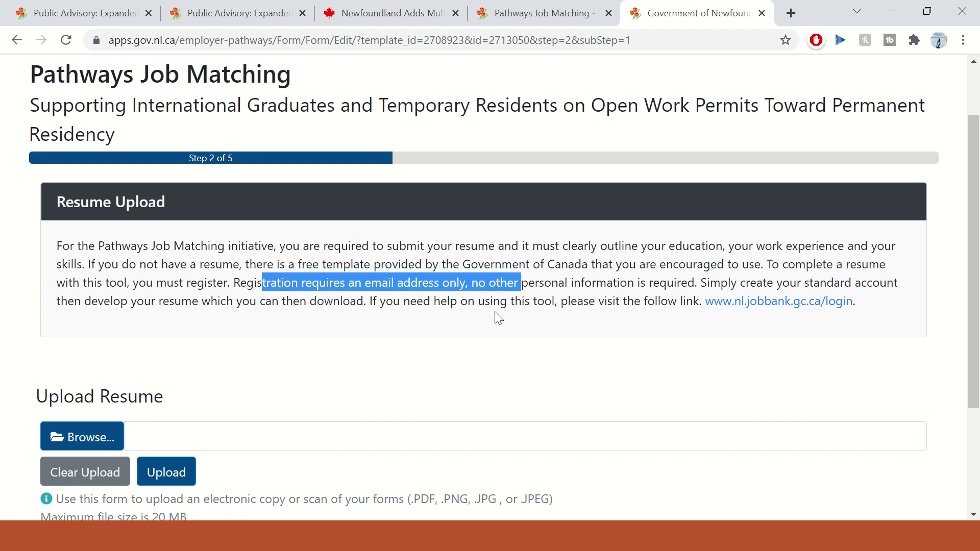
right_click(800, 305)
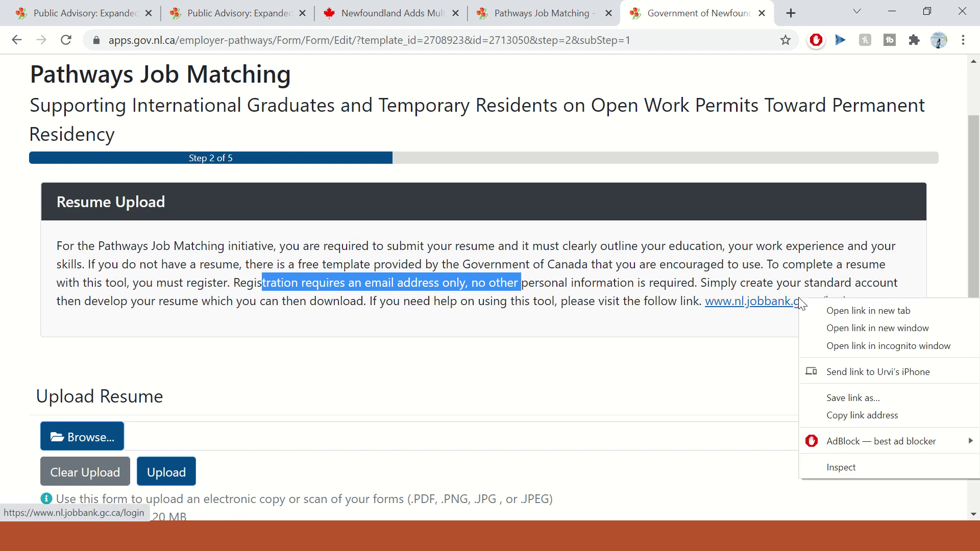
left_click(846, 312)
- Switch to the Job Bank tab and scroll through its job-seeker sign-in page
left_click(710, 12)
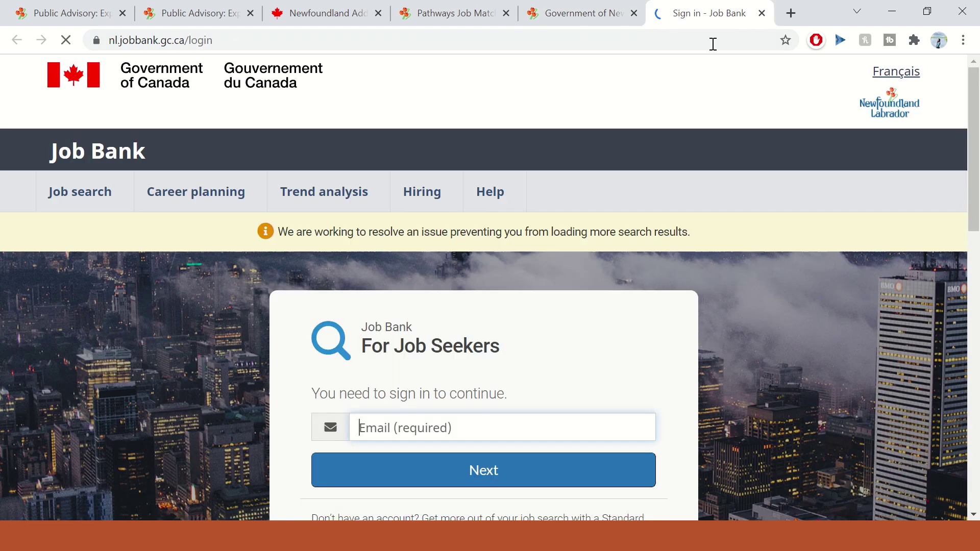
scroll(458, 342, "down", 1)
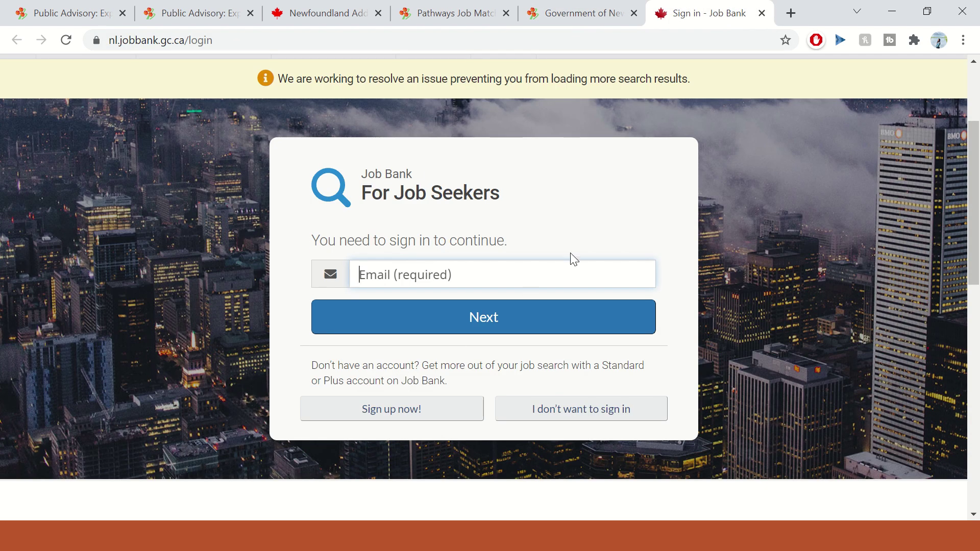
scroll(537, 388, "up", 3)
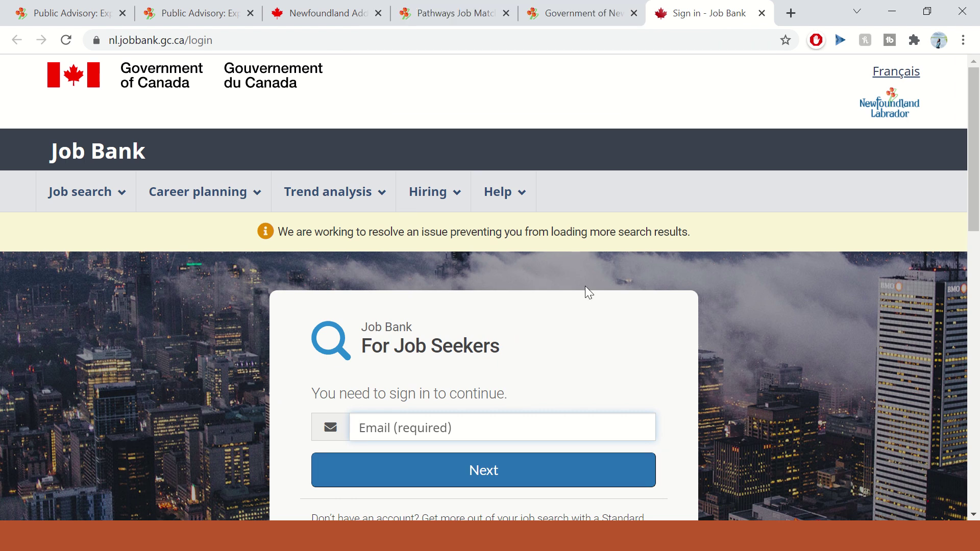
- Back in the Pathways tab, cancel a resume Browse and highlight the allowed file types
left_click(610, 15)
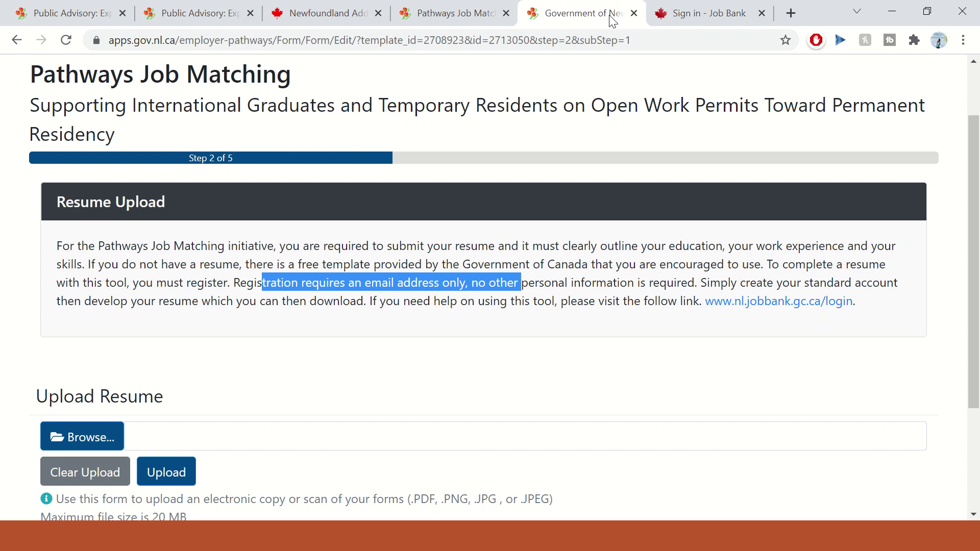
scroll(621, 356, "down", 2)
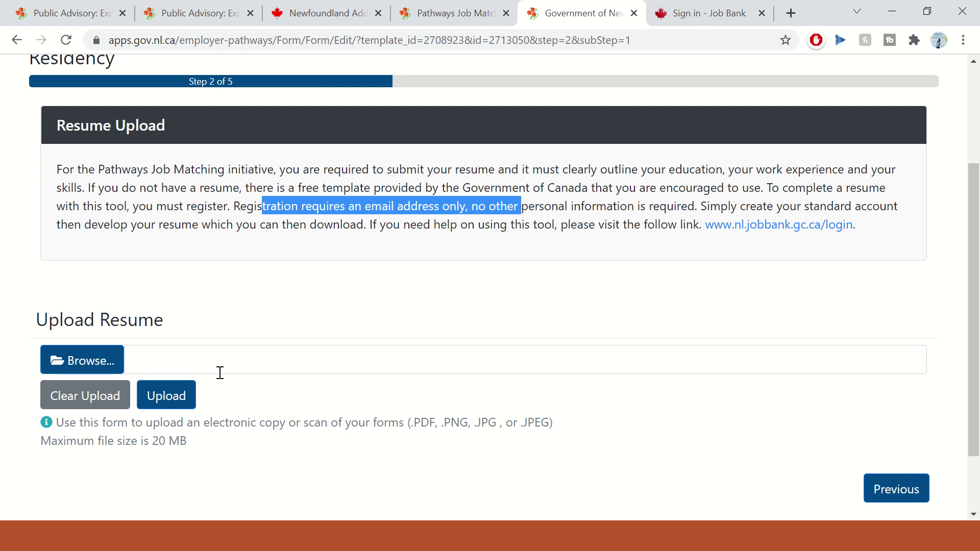
left_click(100, 368)
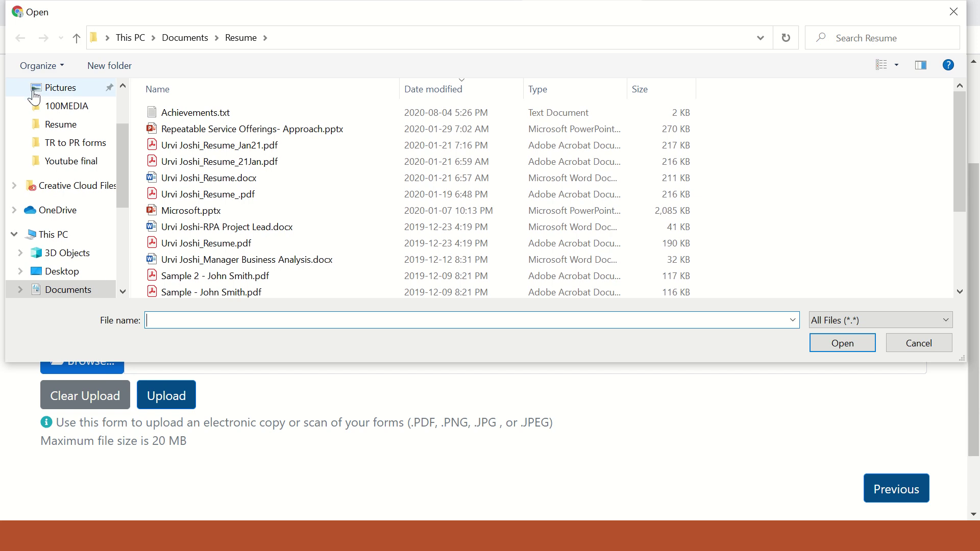
key("Escape")
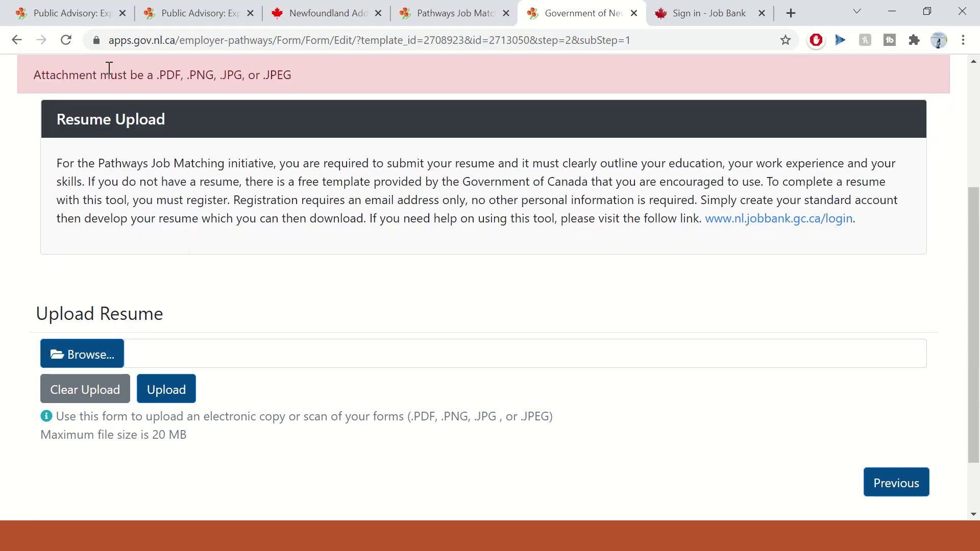
left_click_drag(167, 78, 314, 79)
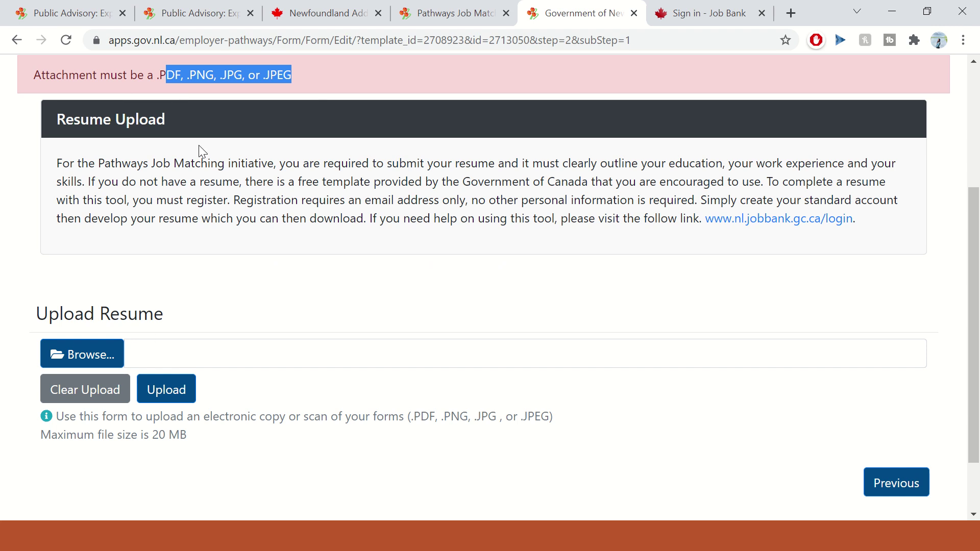
- Upload the 29 KB PDF resume and continue to Step 3, Work Permit
left_click(84, 359)
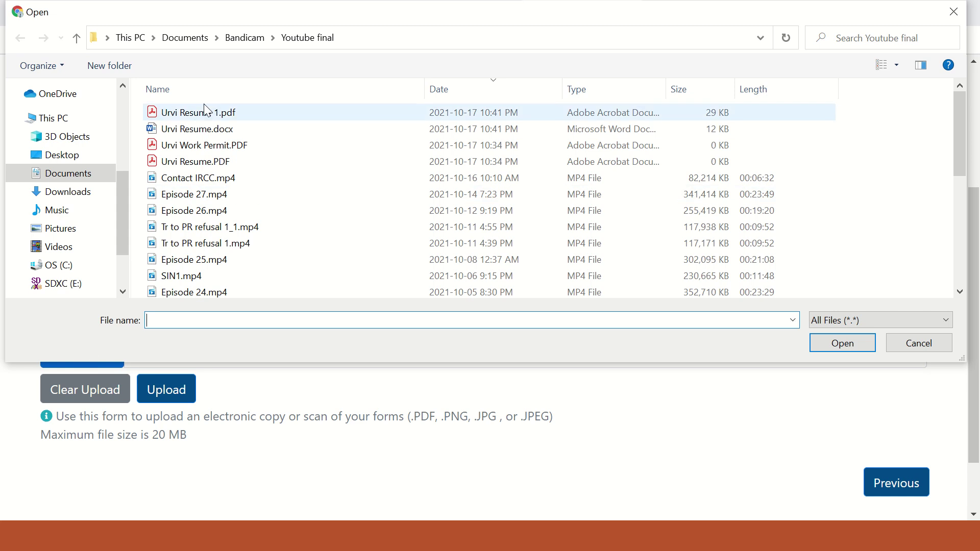
left_click(206, 114)
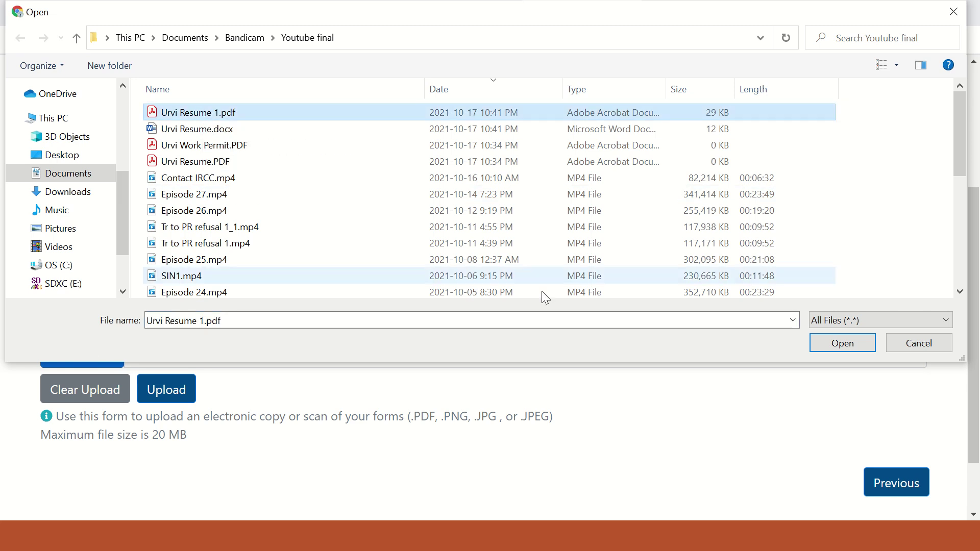
left_click(844, 345)
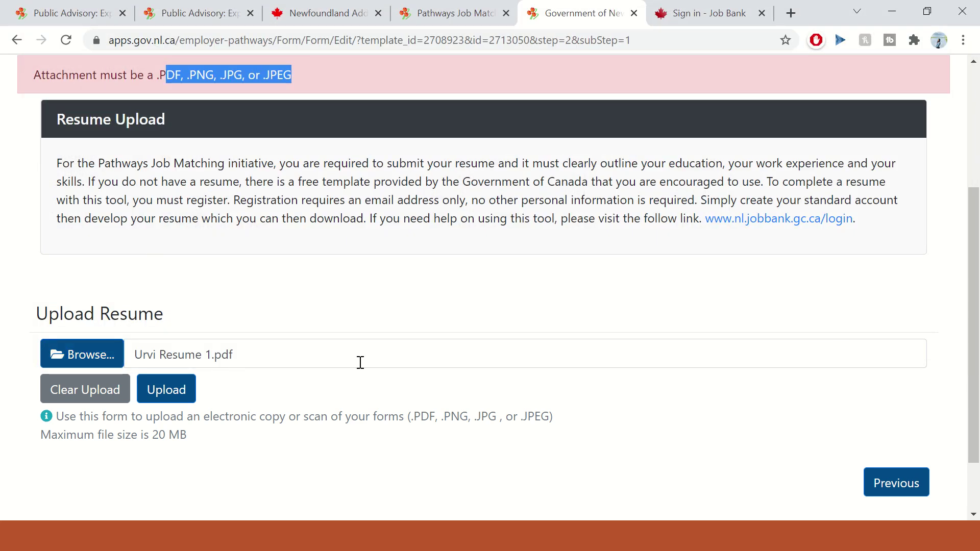
left_click(178, 396)
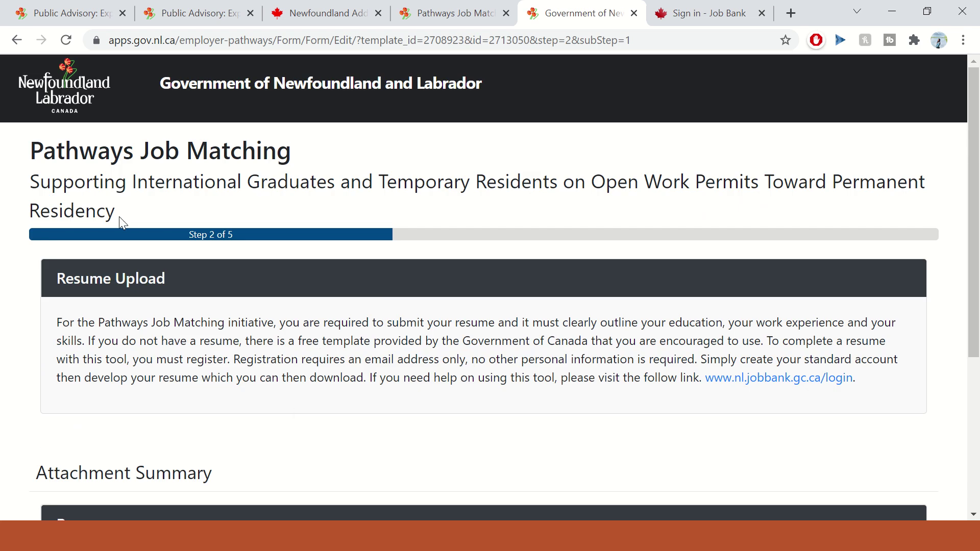
scroll(245, 337, "down", 4)
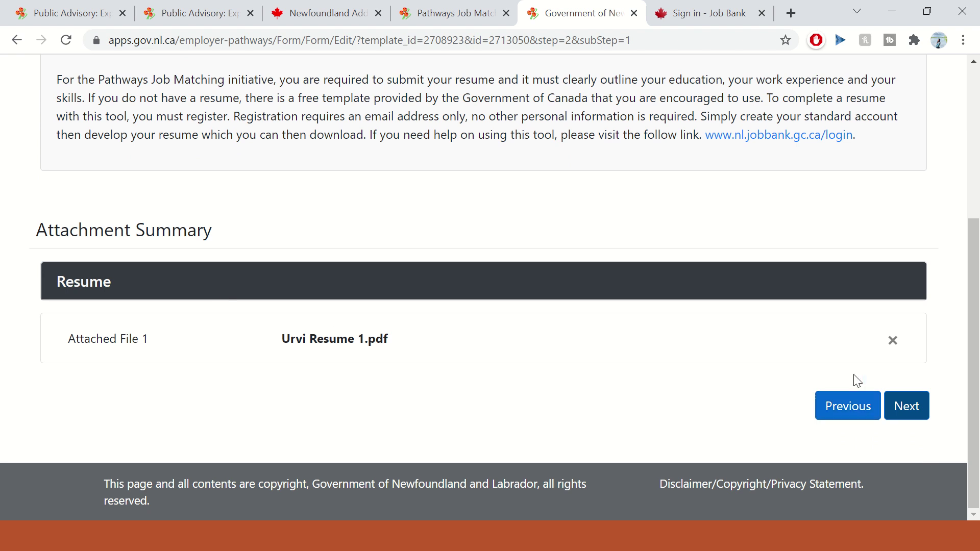
left_click(904, 405)
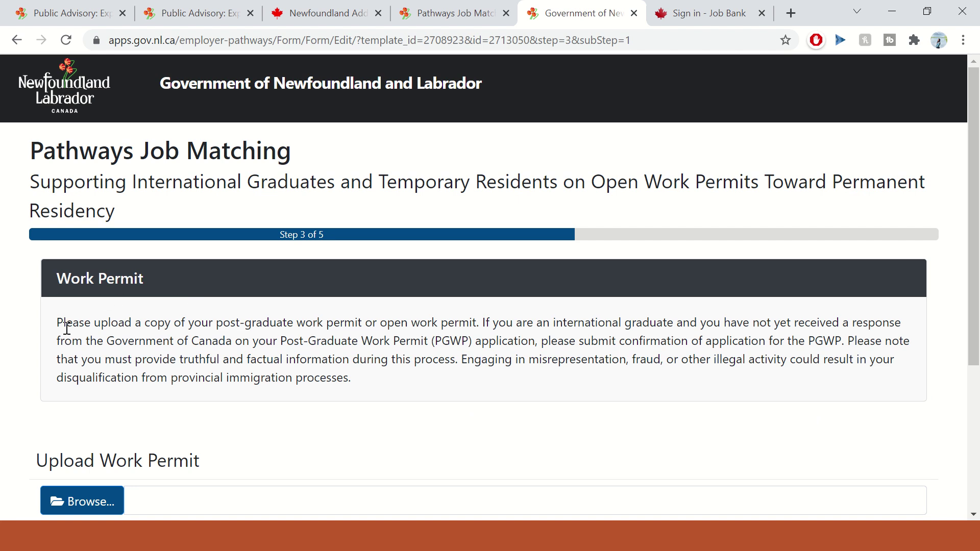
left_click_drag(223, 324, 569, 320)
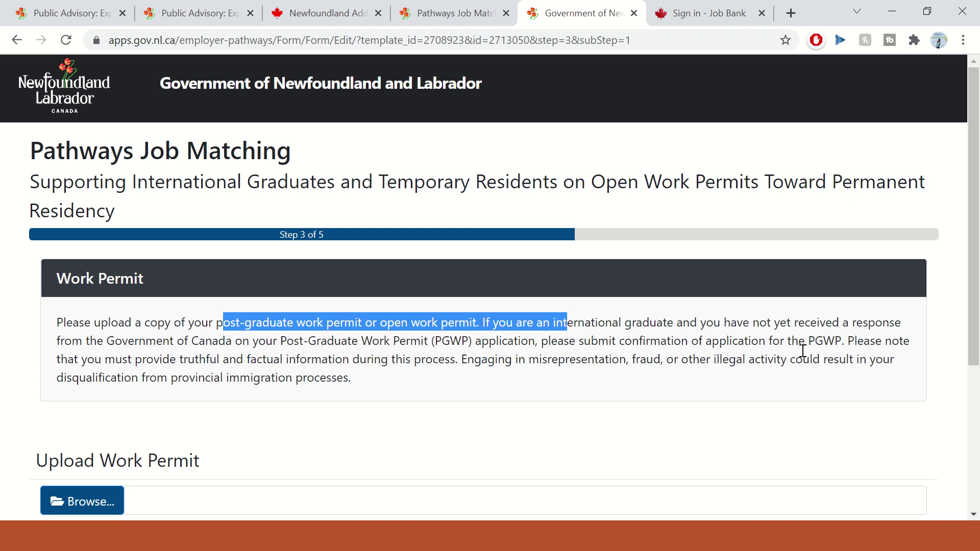
left_click_drag(841, 343, 795, 346)
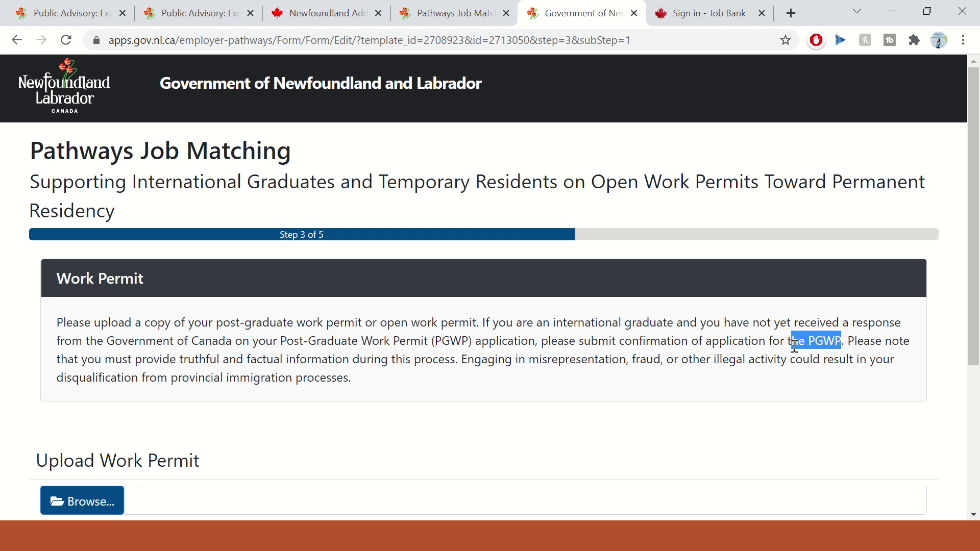
left_click(760, 358)
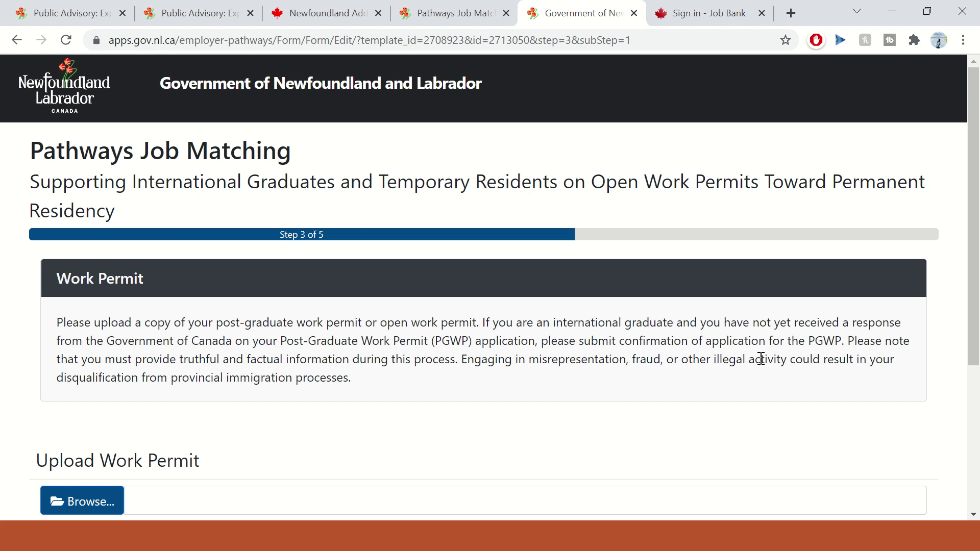
- Upload the resume PDF as the work permit file and proceed to the Step 4 consent page
scroll(422, 407, "down", 1)
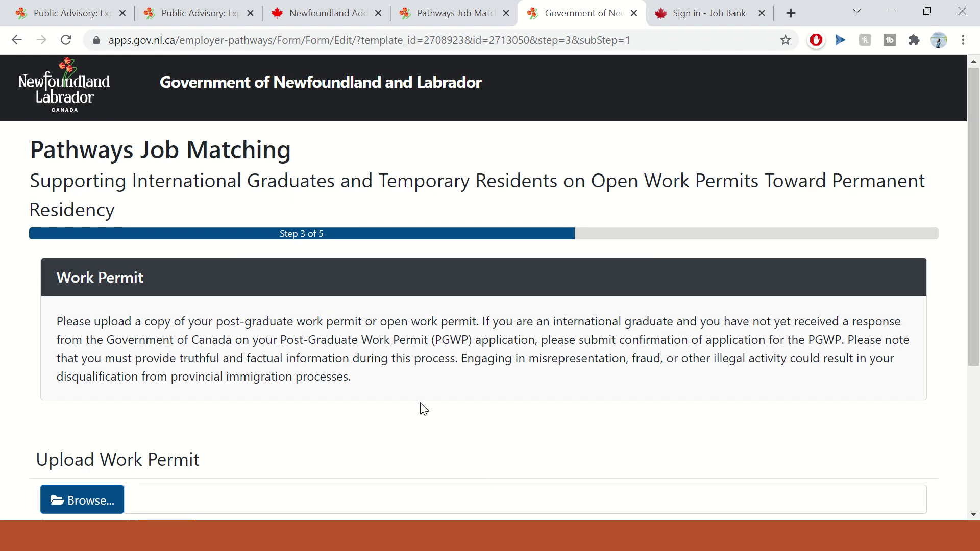
scroll(87, 419, "down", 1)
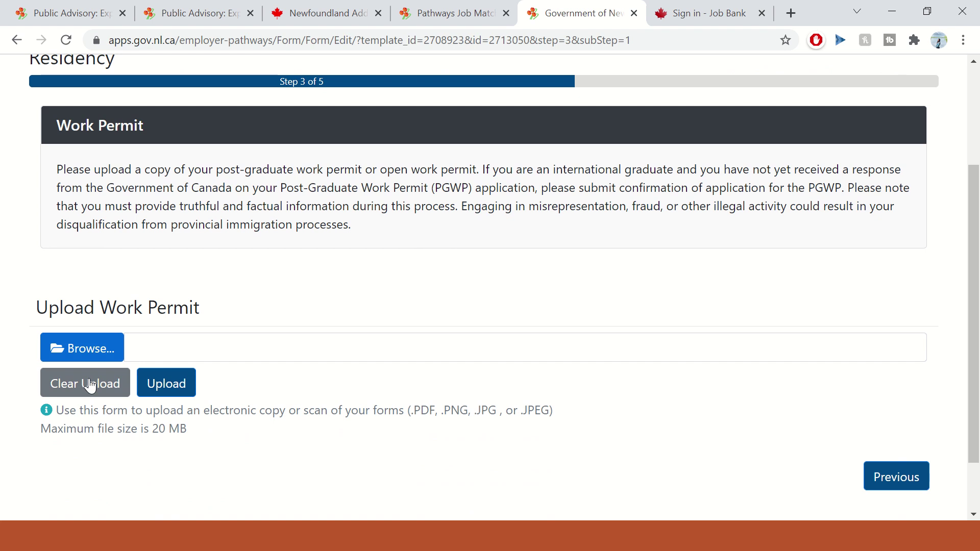
left_click(97, 348)
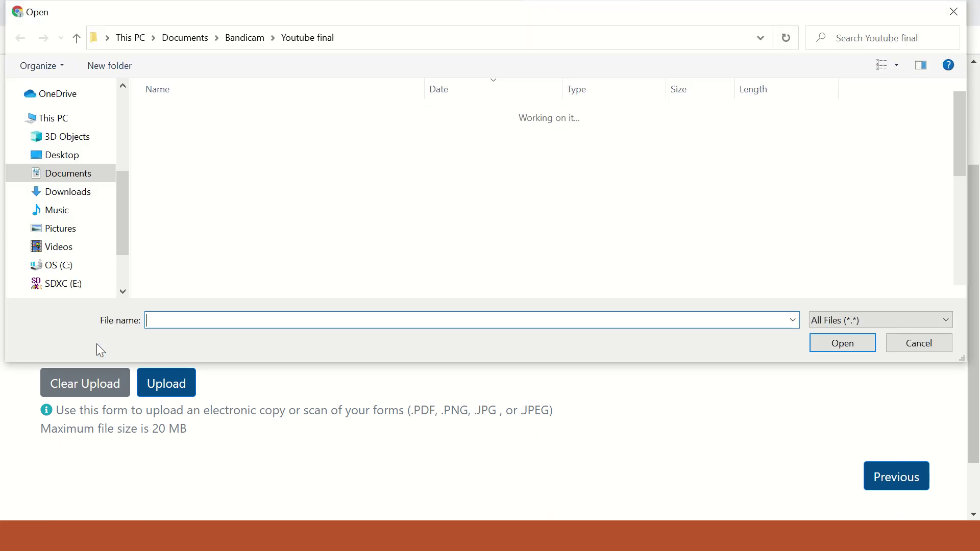
double_click(208, 113)
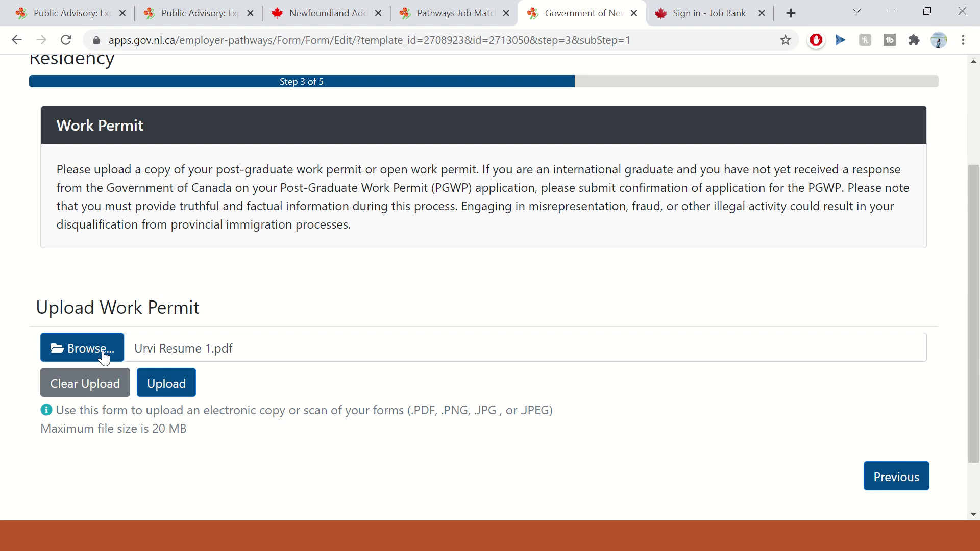
scroll(244, 395, "up", 3)
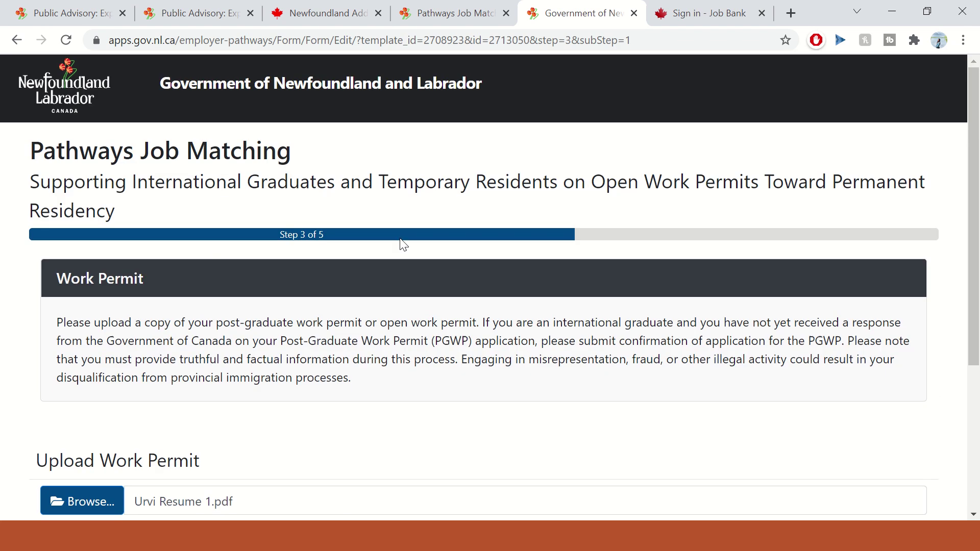
scroll(264, 326, "down", 1)
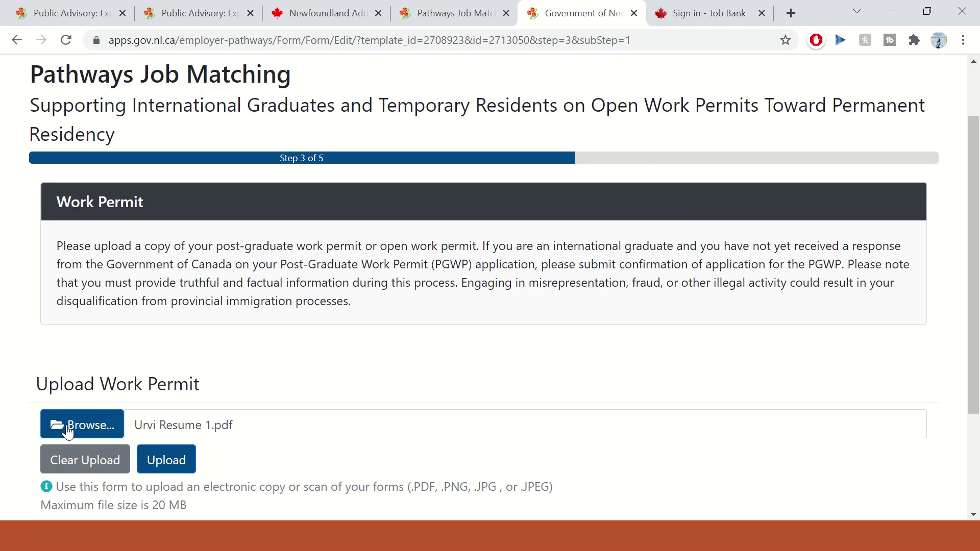
scroll(40, 431, "down", 1)
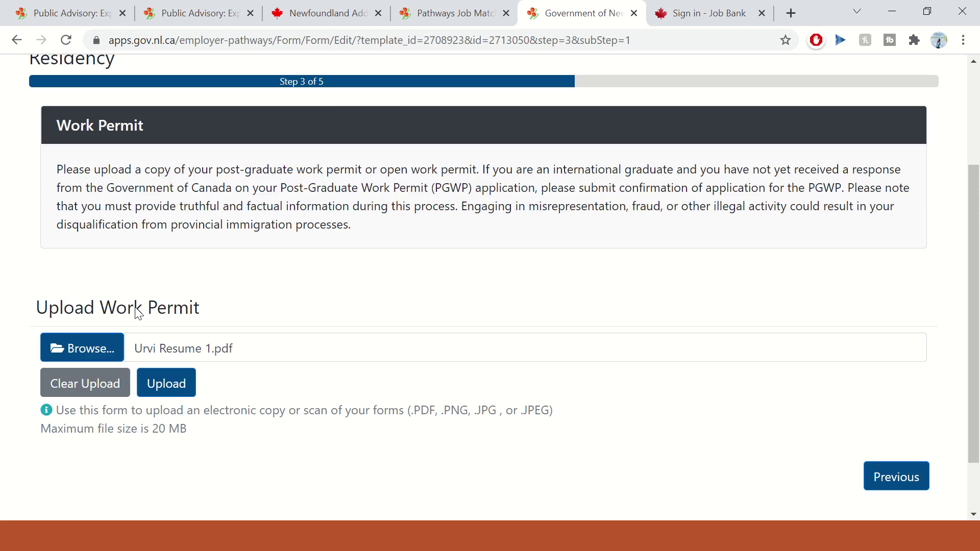
left_click(161, 391)
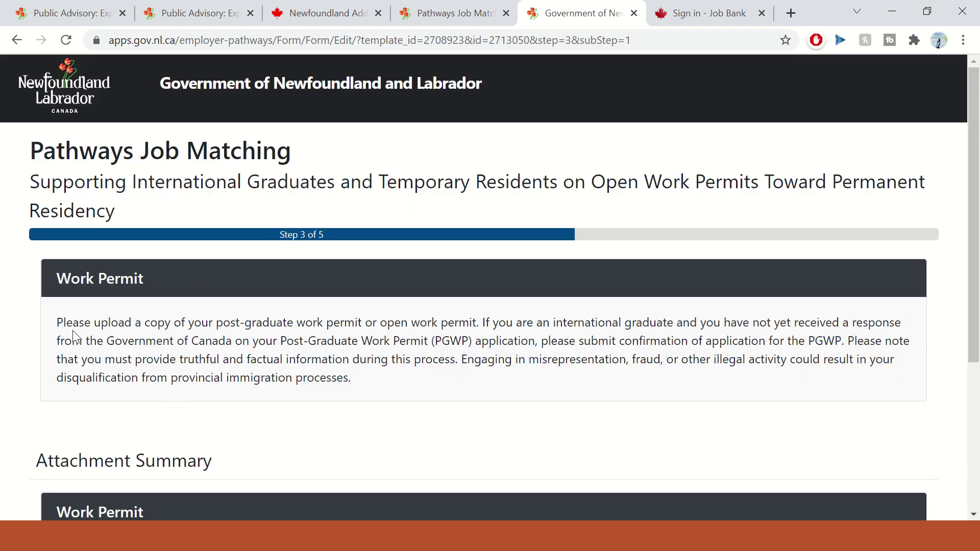
scroll(113, 359, "down", 3)
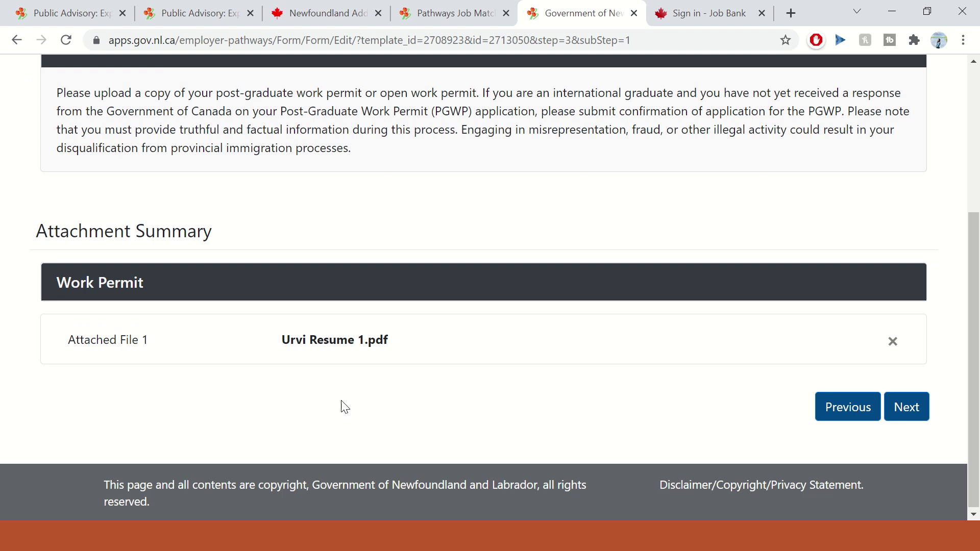
left_click(914, 414)
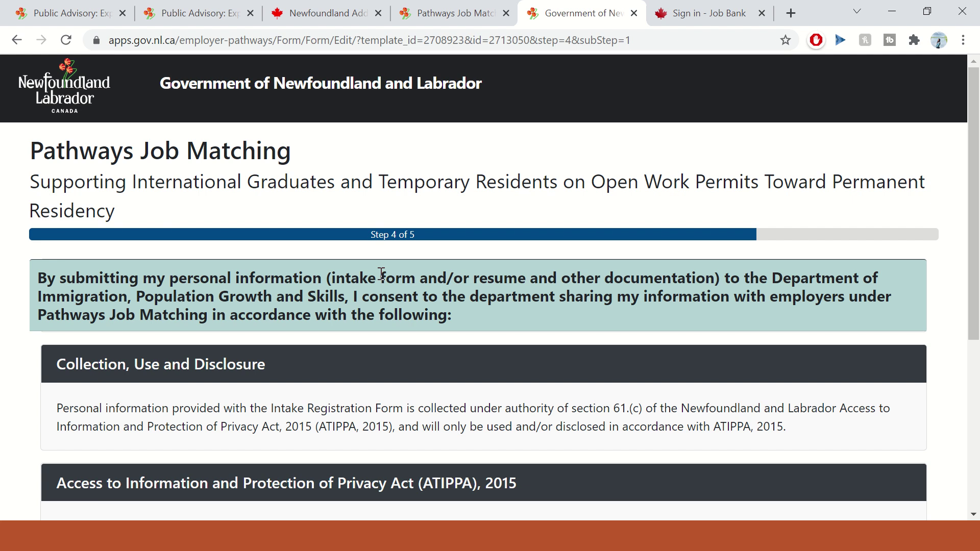
- Highlight the documentation passage of the Step 4 consent statement and read further down
left_click_drag(382, 273, 843, 273)
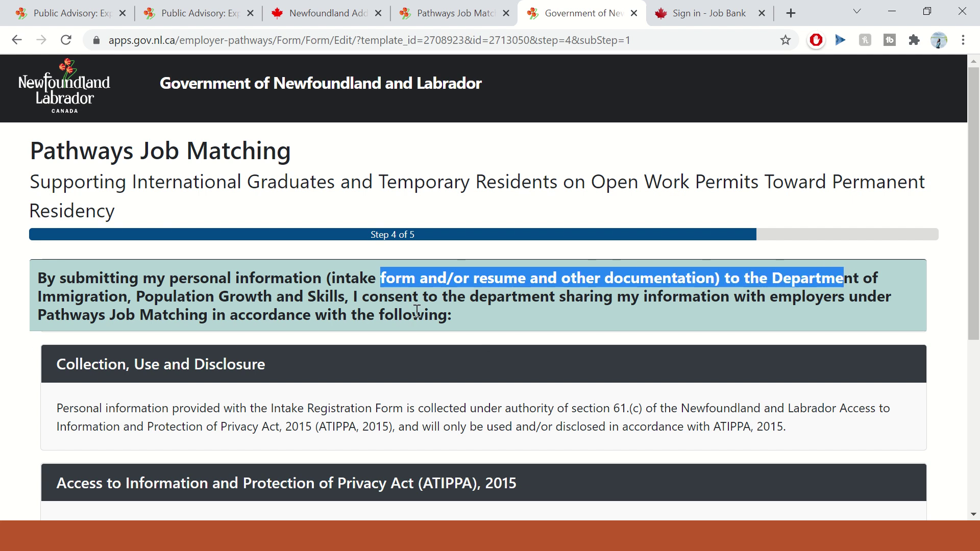
left_click_drag(352, 296, 551, 301)
scroll(726, 316, "down", 2)
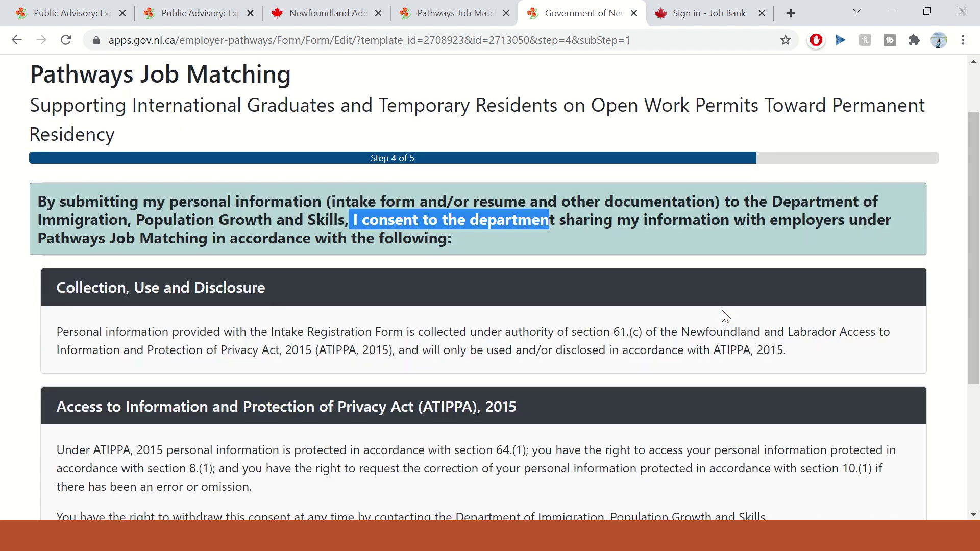
scroll(726, 316, "down", 3)
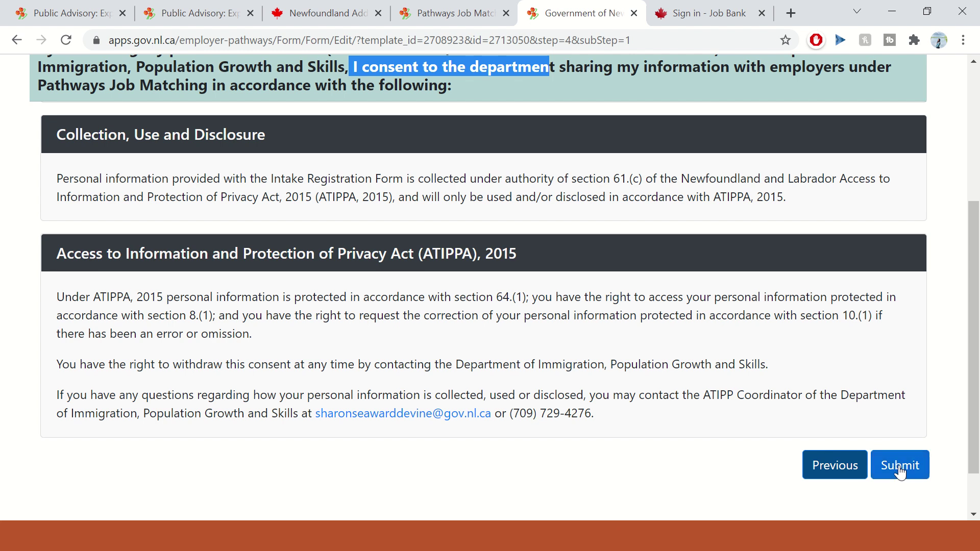
- Re-read the ATIPPA, 2015 information-sharing terms and clear the consent statement highlight
scroll(582, 370, "up", 1)
scroll(272, 221, "up", 2)
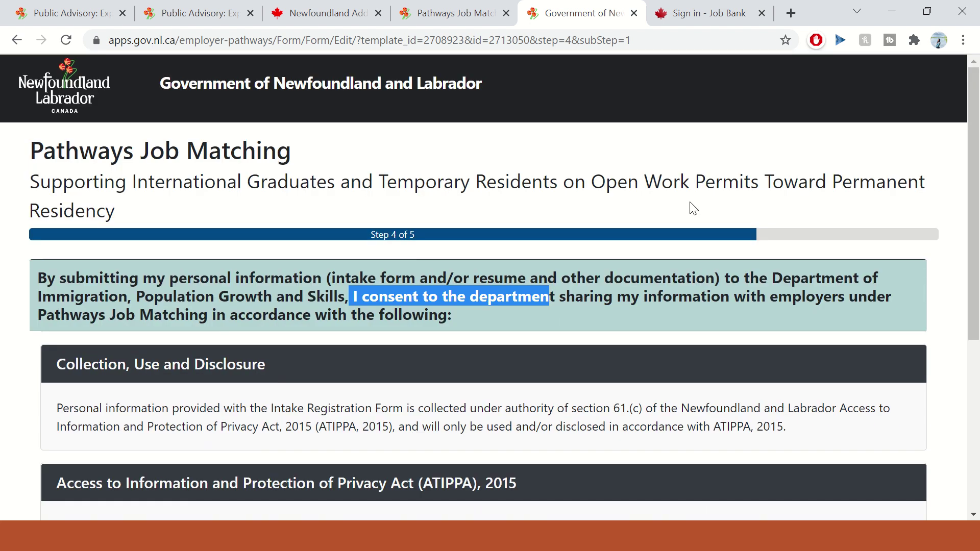
scroll(595, 328, "down", 1)
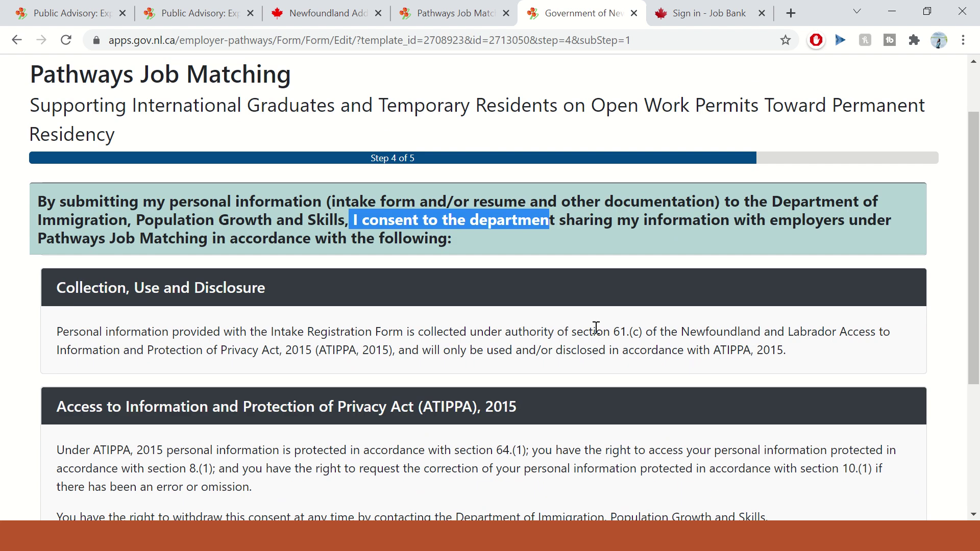
scroll(595, 328, "down", 4)
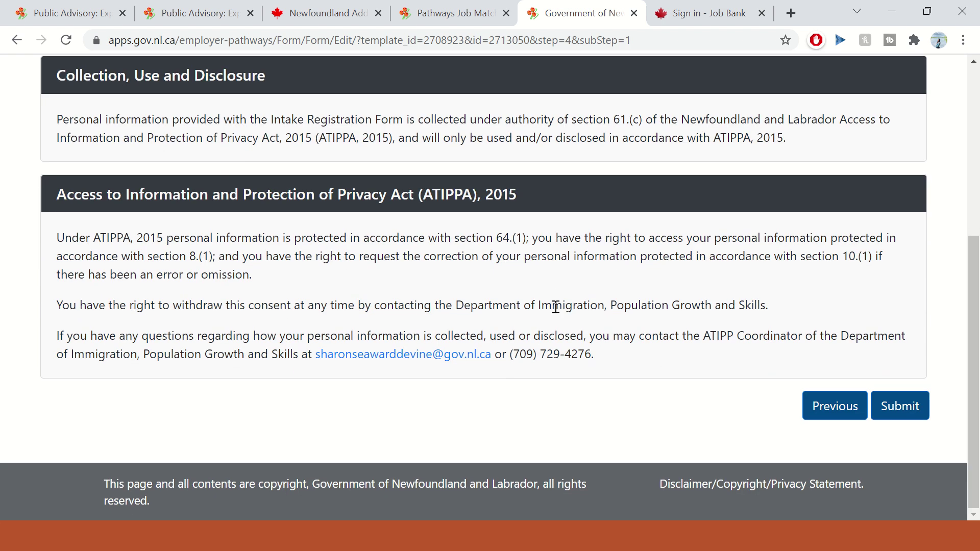
scroll(673, 427, "up", 3)
scroll(672, 428, "up", 2)
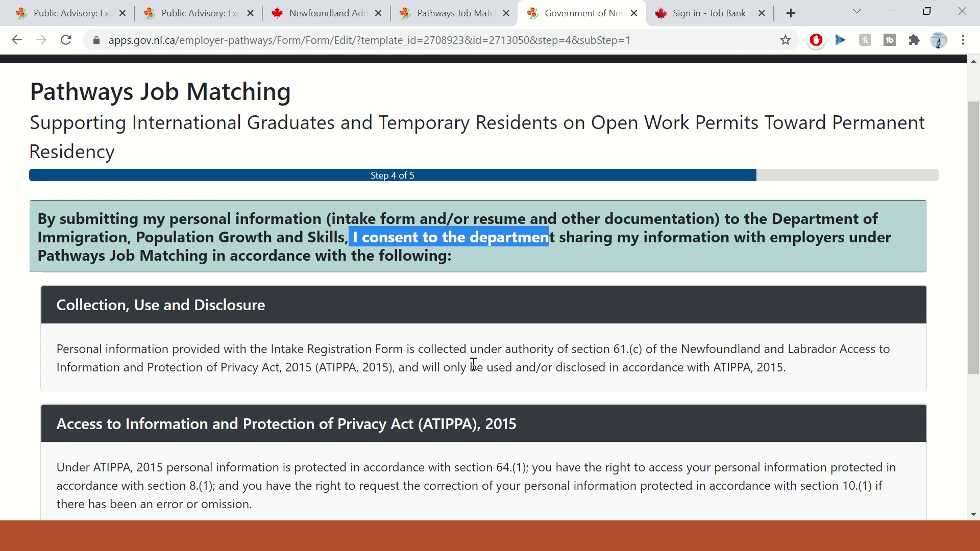
left_click(610, 157)
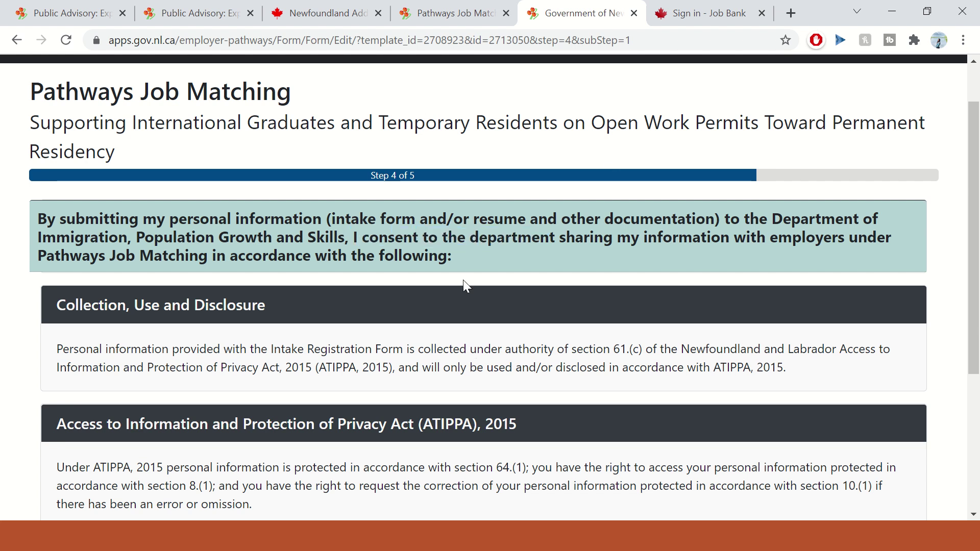
scroll(464, 279, "down", 5)
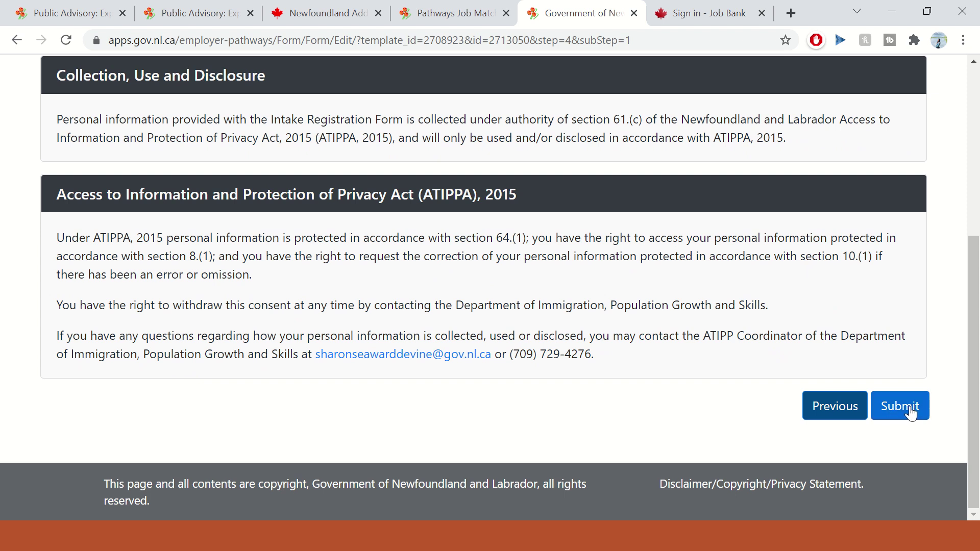